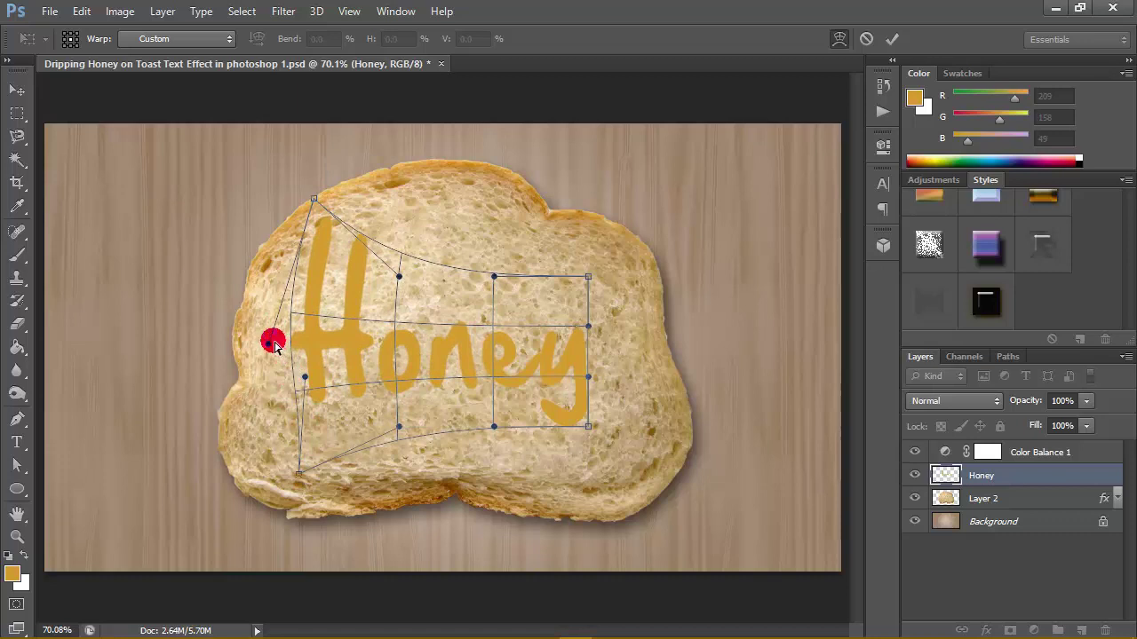
Step: Warp the Honey lettering by pulling its sides, right-hand corners and upper edge outward to follow the toast's shape
left_click_drag(271, 343, 274, 317)
left_click_drag(304, 380, 285, 395)
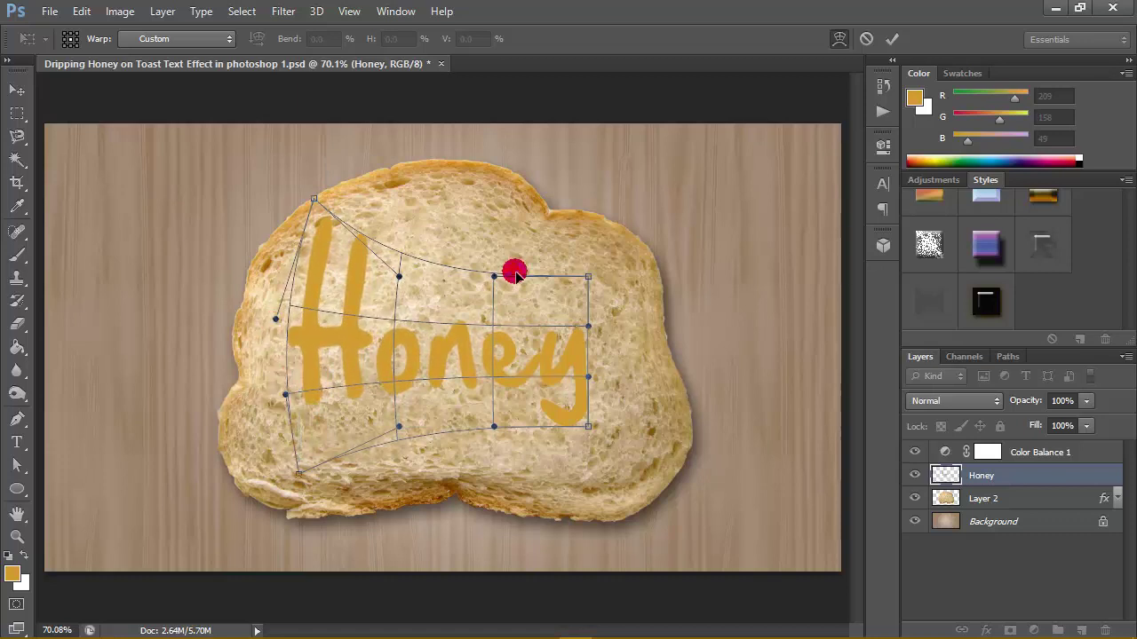
left_click_drag(589, 276, 593, 220)
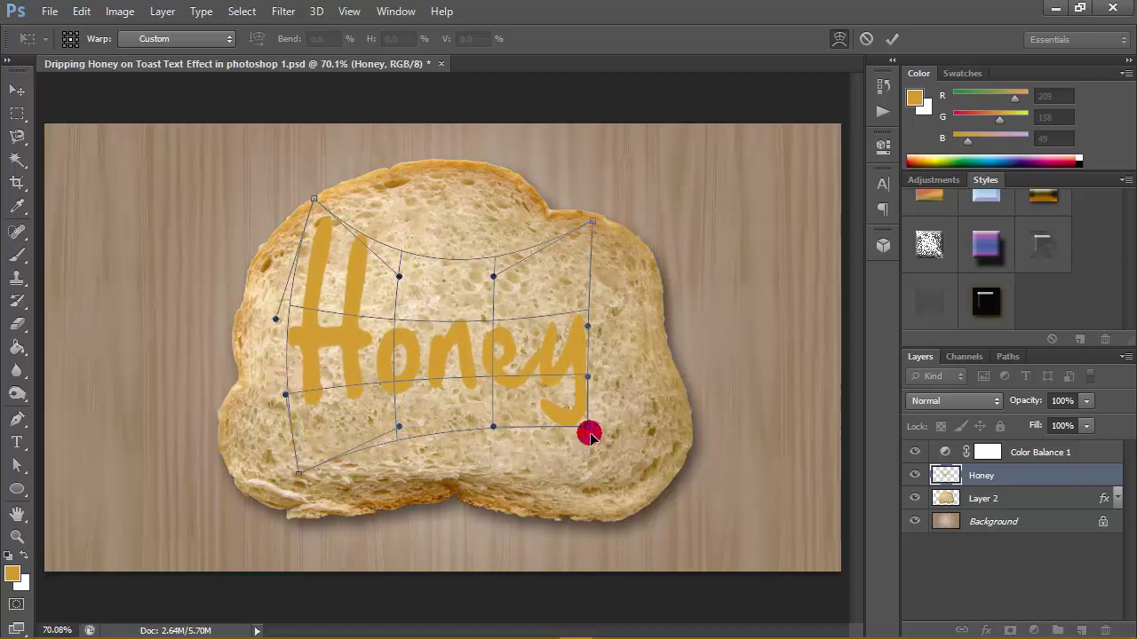
left_click_drag(587, 428, 606, 477)
left_click_drag(586, 361, 616, 358)
left_click_drag(393, 278, 529, 250)
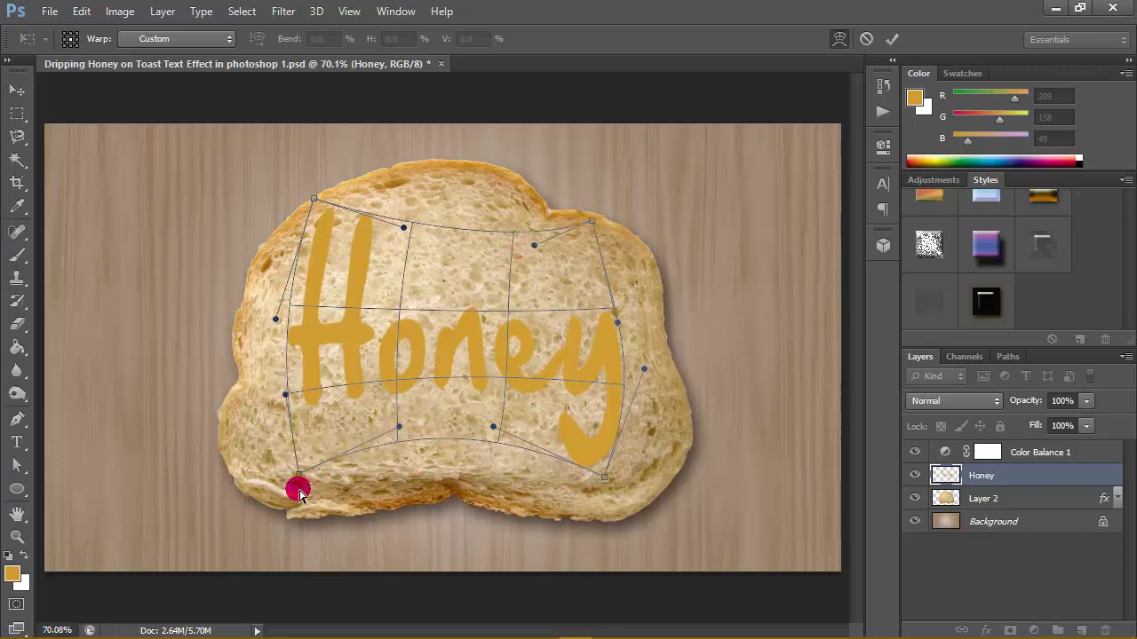
Step: Stretch the warp's lower-left corner down, adjust its side, bottom edge and interior, and apply the warp to the Honey lettering
mouse_move(299, 483)
left_mouse_down()
mouse_move(296, 505)
mouse_move(298, 493)
left_mouse_up()
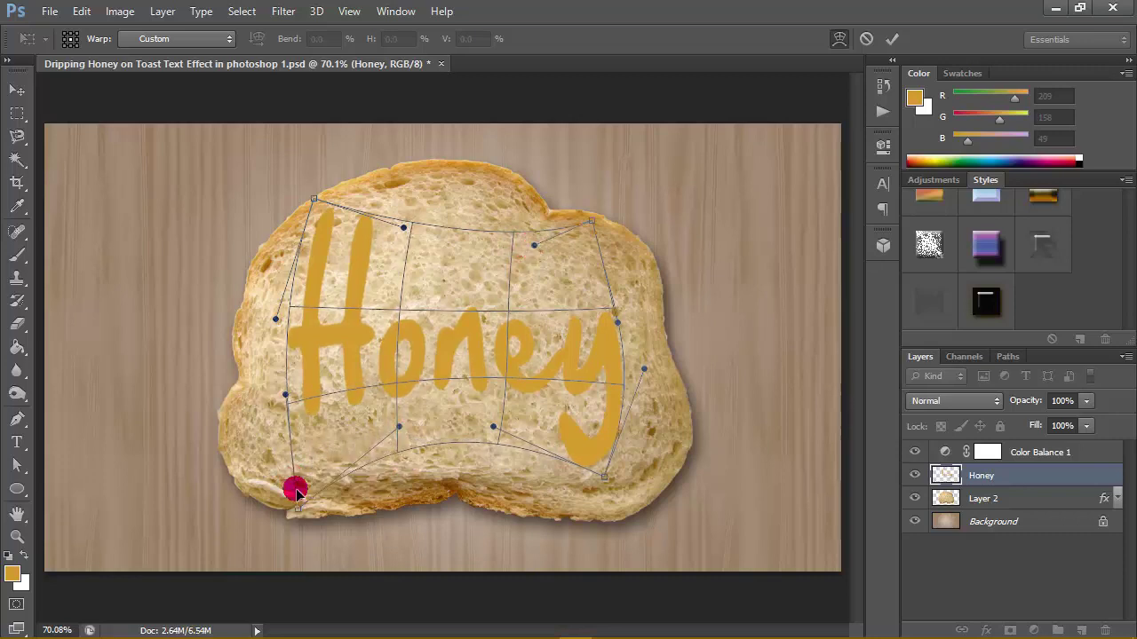
left_click_drag(284, 324, 264, 329)
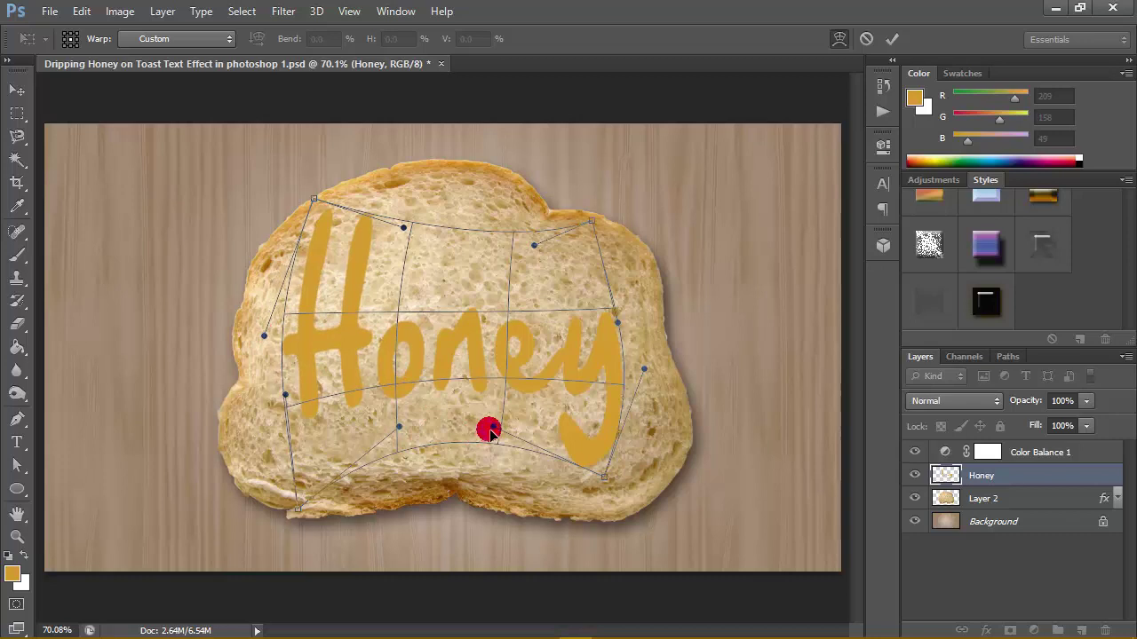
left_click_drag(491, 428, 488, 450)
left_click_drag(398, 427, 408, 436)
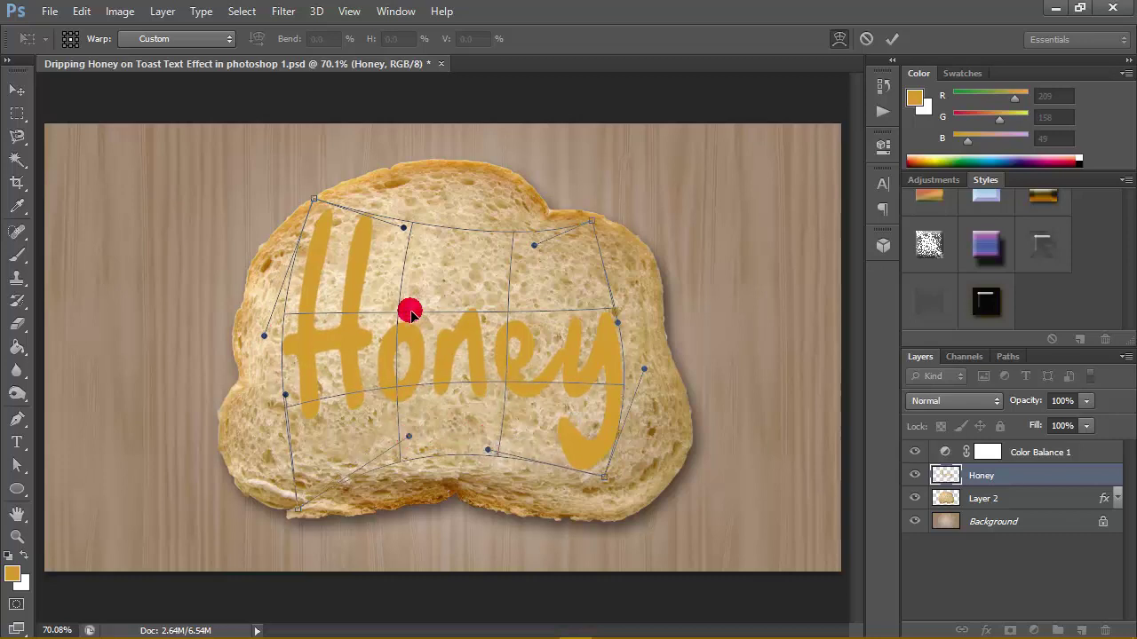
left_click_drag(410, 313, 416, 308)
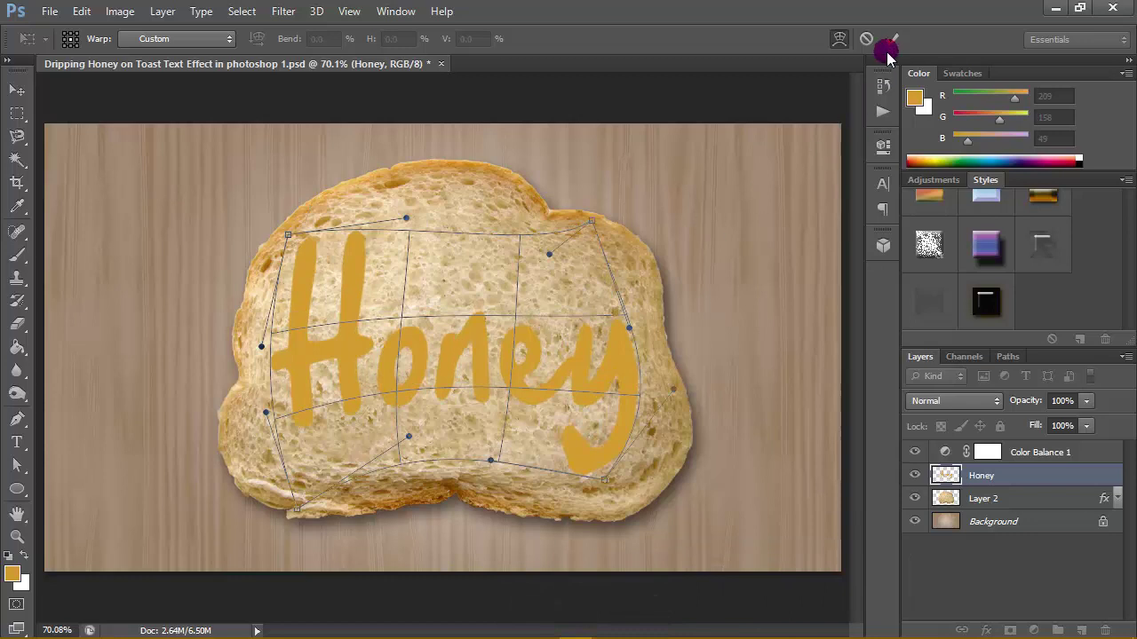
left_click(893, 39)
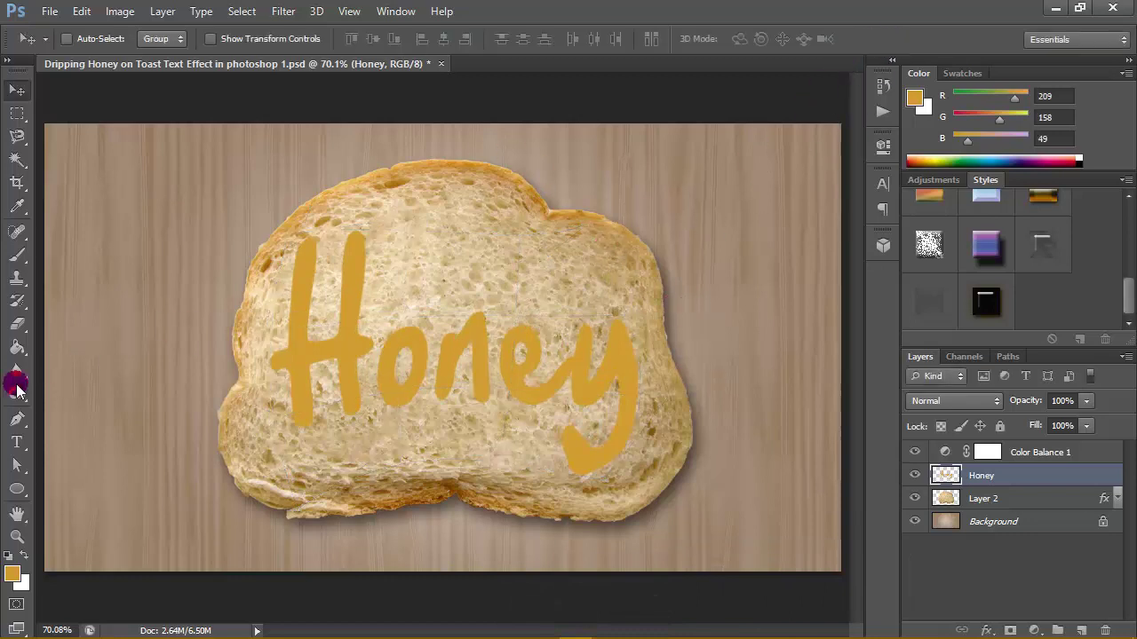
Step: Paint uneven edges and drips onto the Honey letters with a 100% hard round brush, at 45 px and then 19 px
left_click(16, 537)
left_click(468, 39)
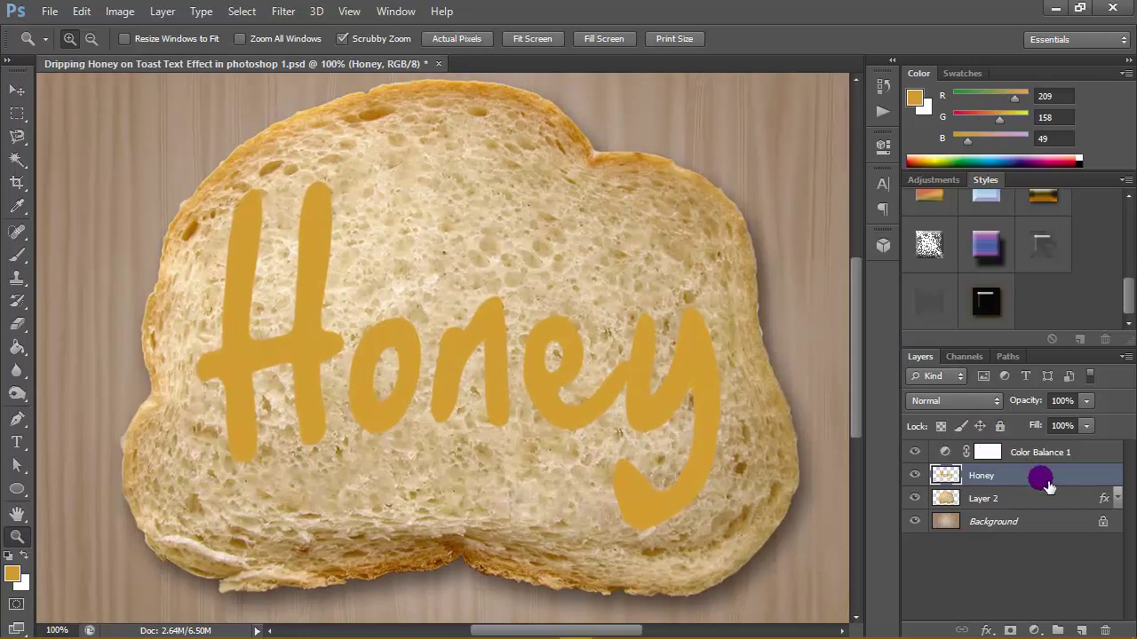
left_click(19, 256)
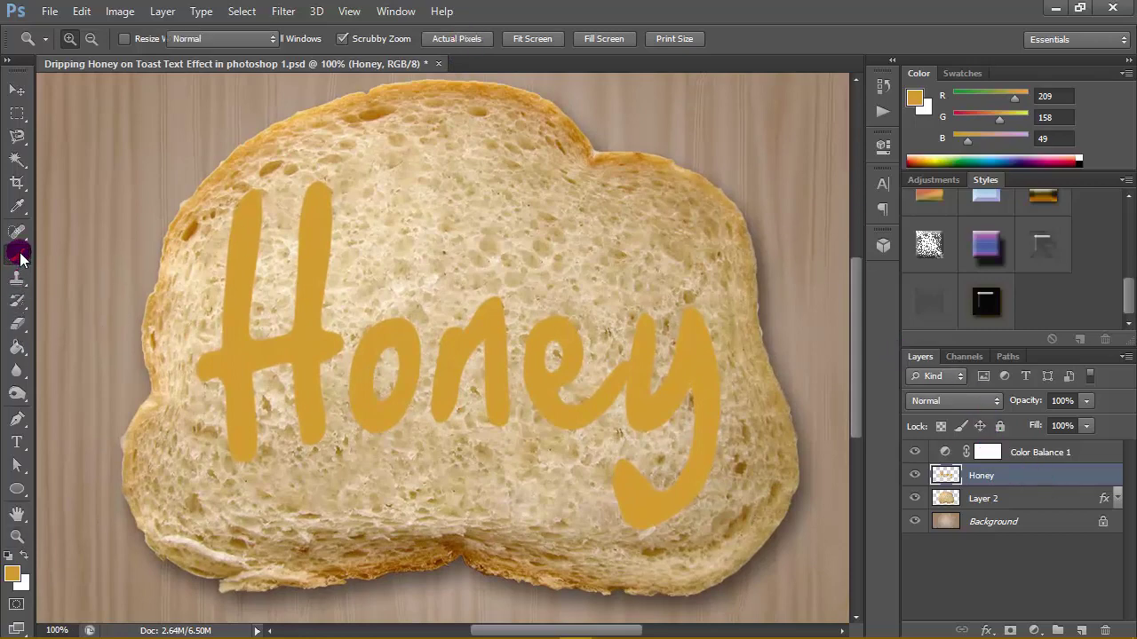
right_click(320, 246)
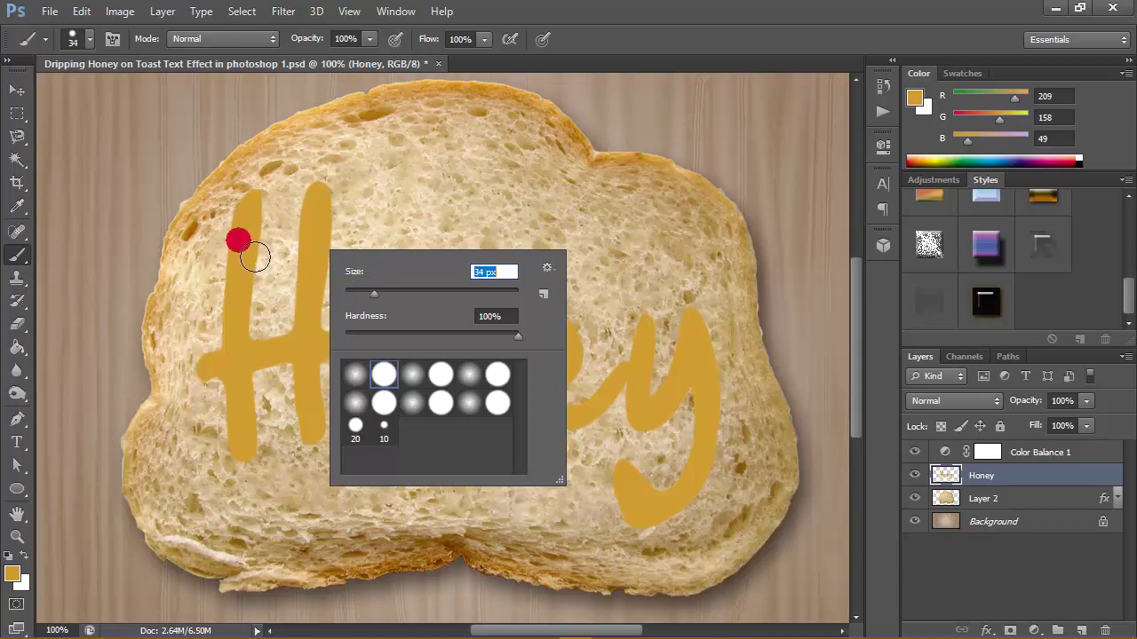
mouse_move(383, 295)
left_mouse_down()
mouse_move(405, 295)
mouse_move(384, 294)
left_mouse_up()
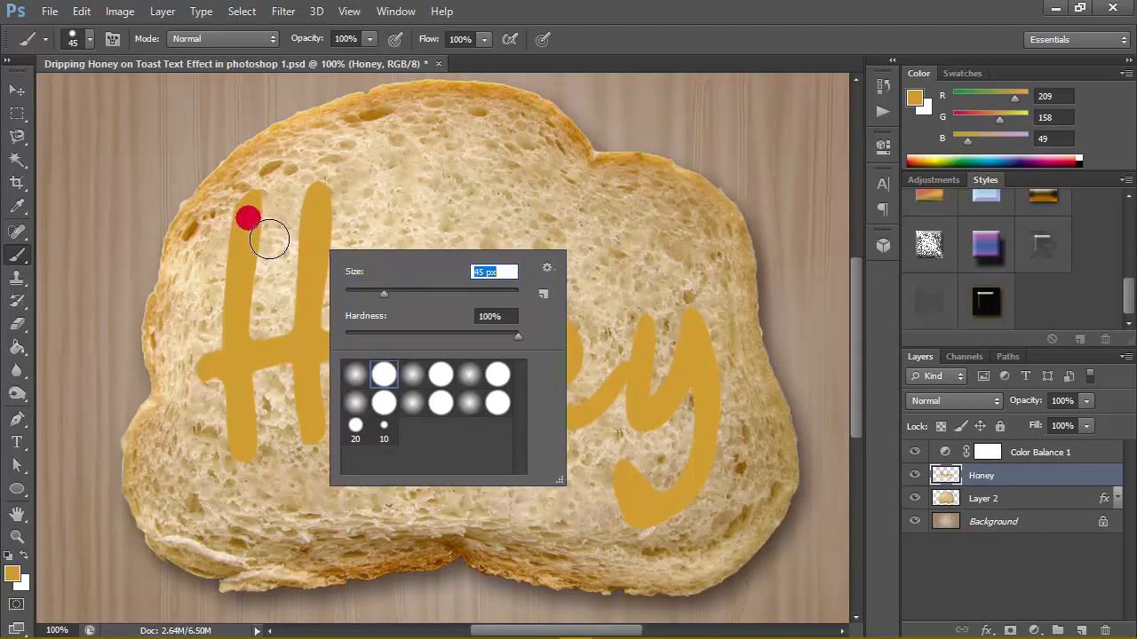
mouse_move(248, 218)
left_mouse_down()
mouse_move(243, 249)
mouse_move(314, 221)
mouse_move(312, 254)
left_mouse_up()
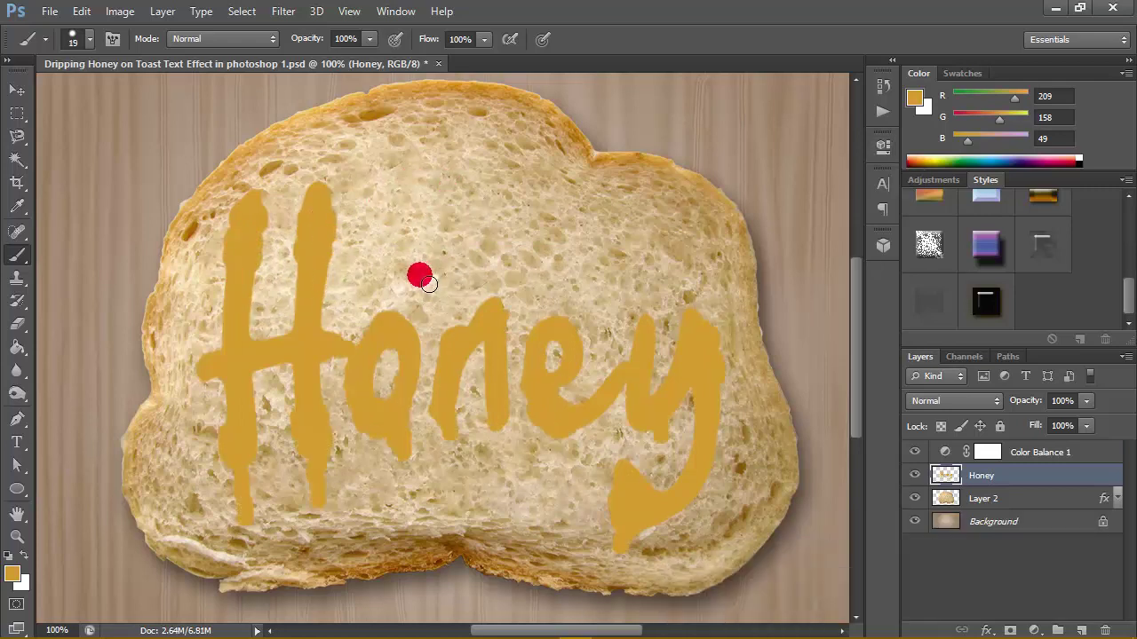
Step: Nudge the Honey lettering slightly up and right, and paint thin drips below the "o" and "n" with an 11 px brush
left_click(17, 90)
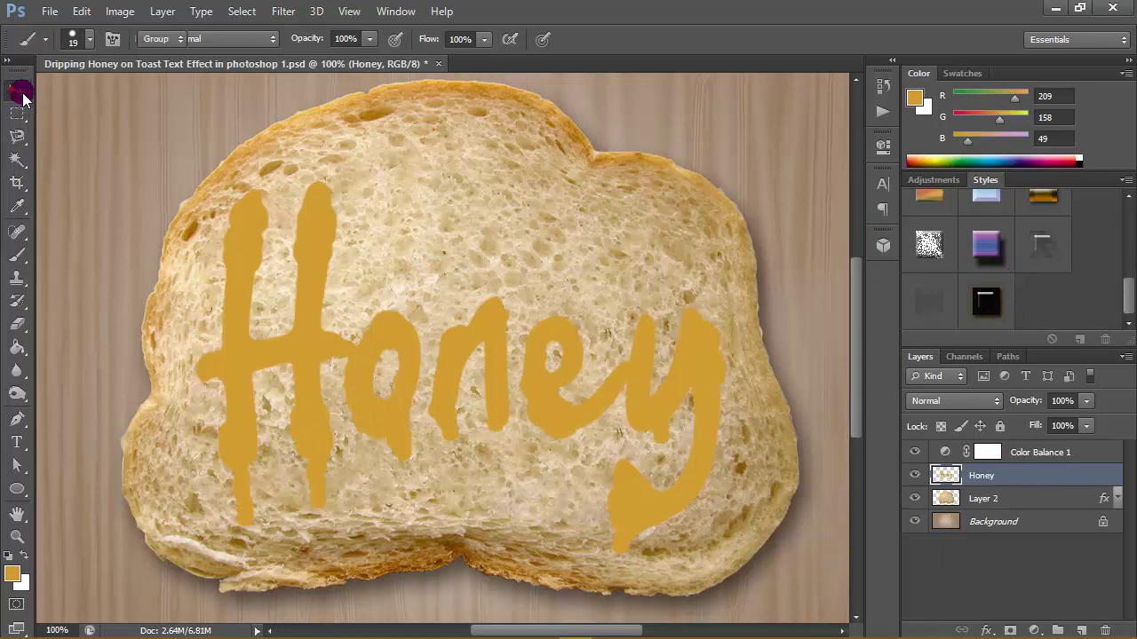
left_click_drag(495, 348, 504, 348)
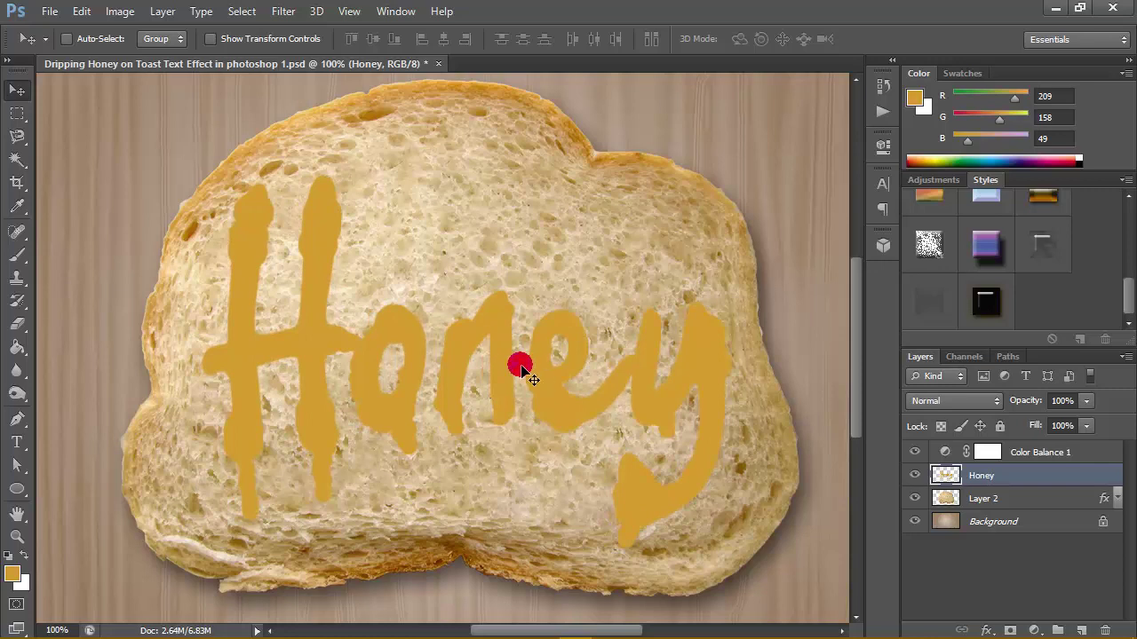
key("b")
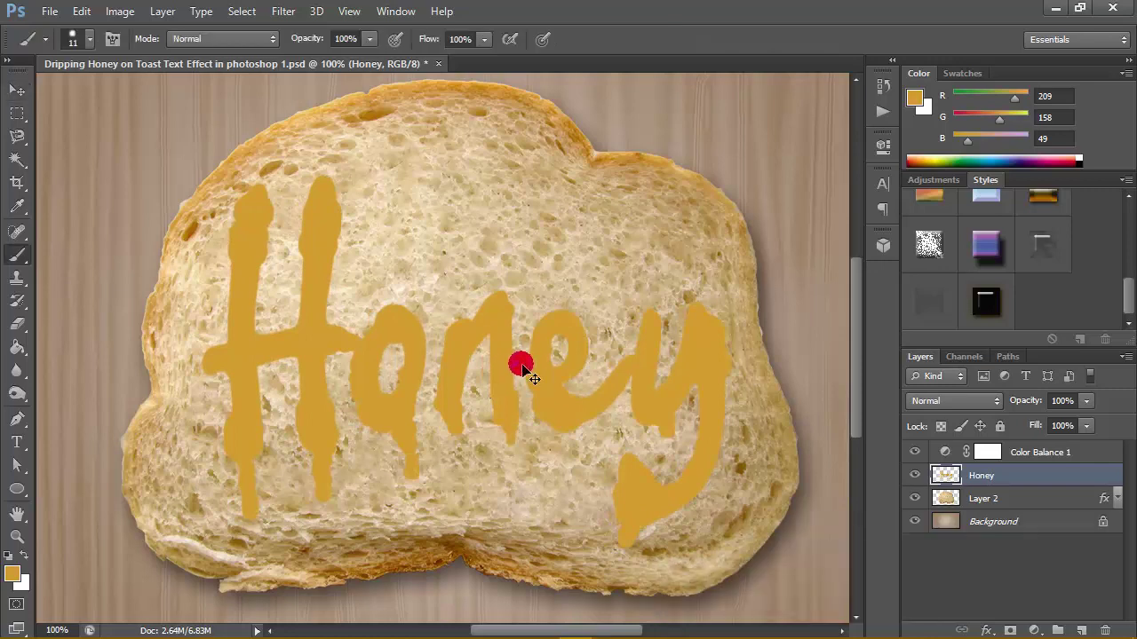
Step: Warp the Honey layer by pulling the middle of the word slightly to the right, and apply the warp
key("ctrl+t")
right_click(521, 366)
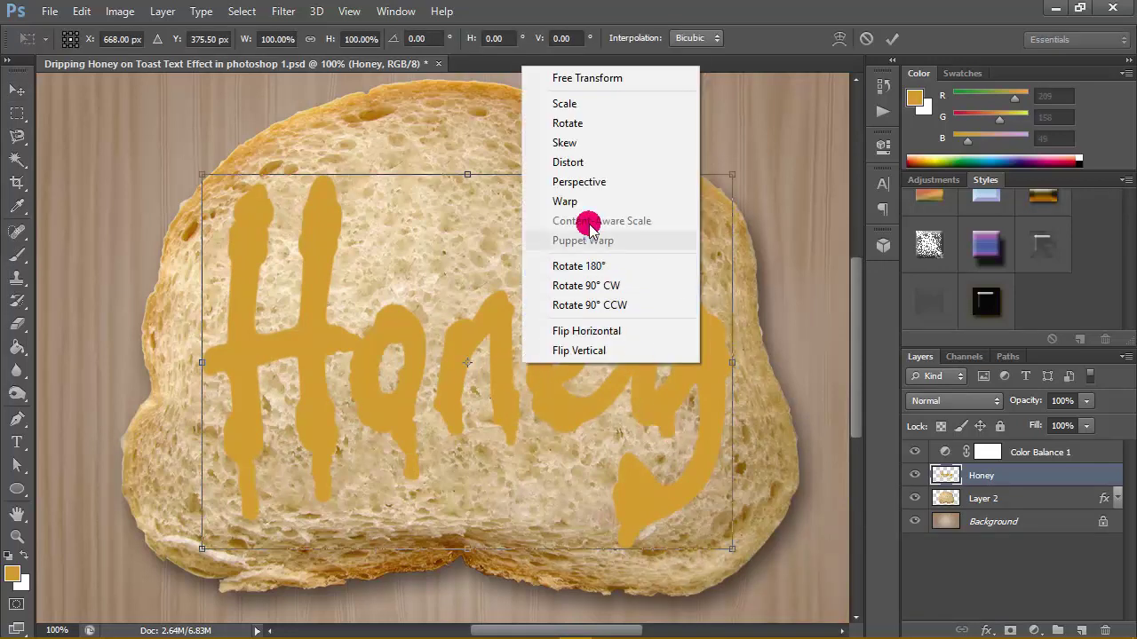
left_click(555, 187)
left_click_drag(551, 316, 568, 306)
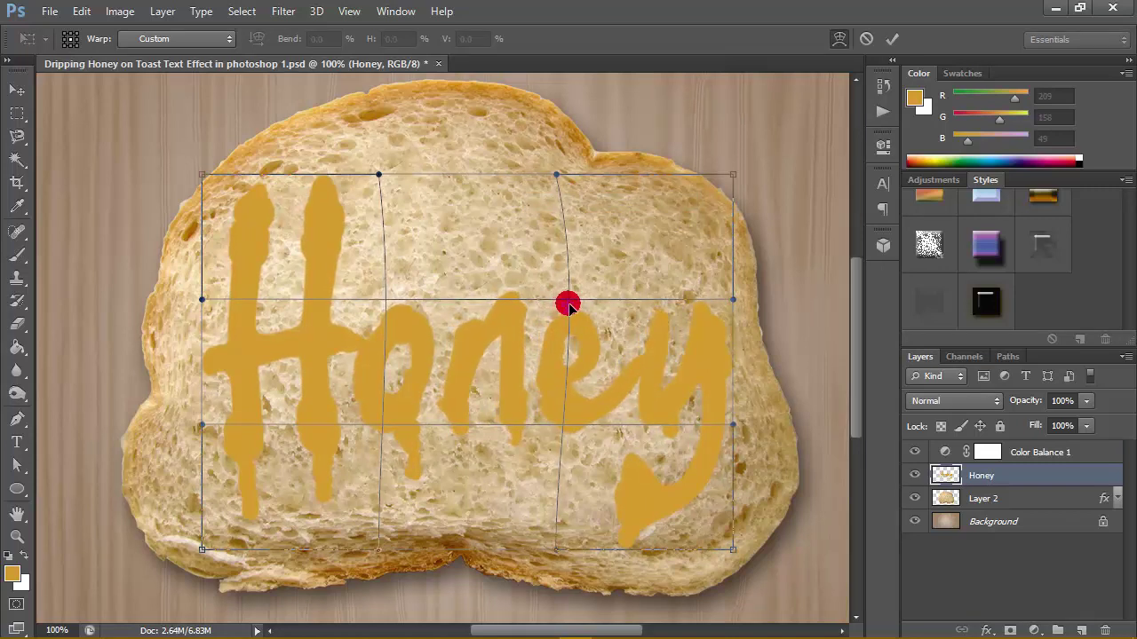
left_click(893, 37)
key("b")
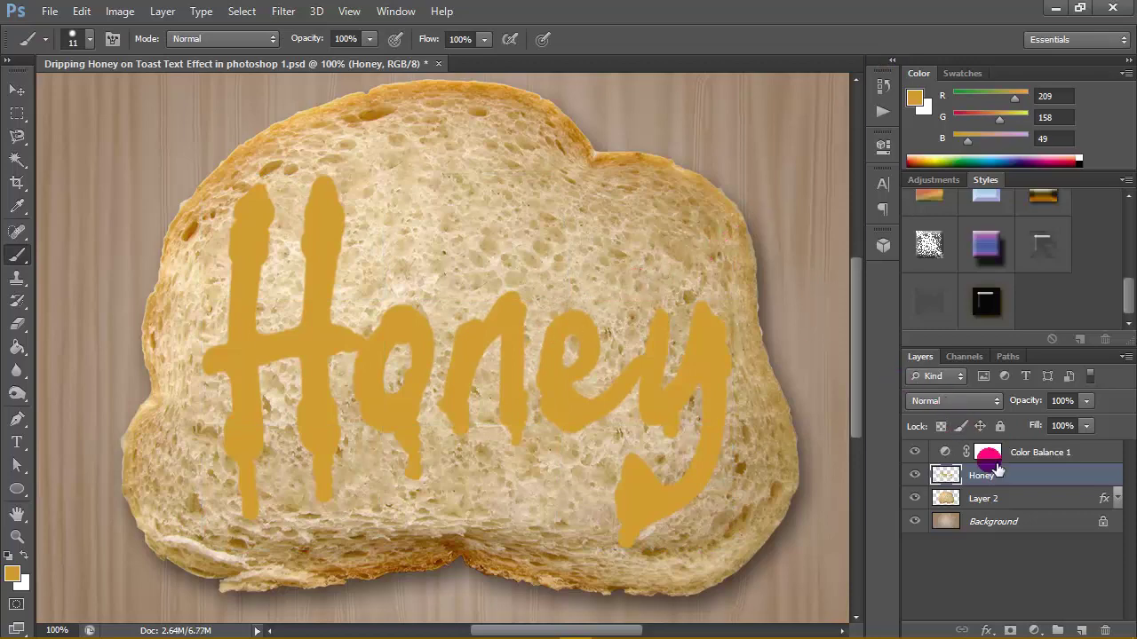
Step: Duplicate the Honey lettering layer twice, as Honey copy and Honey copy 2
right_click(1032, 477)
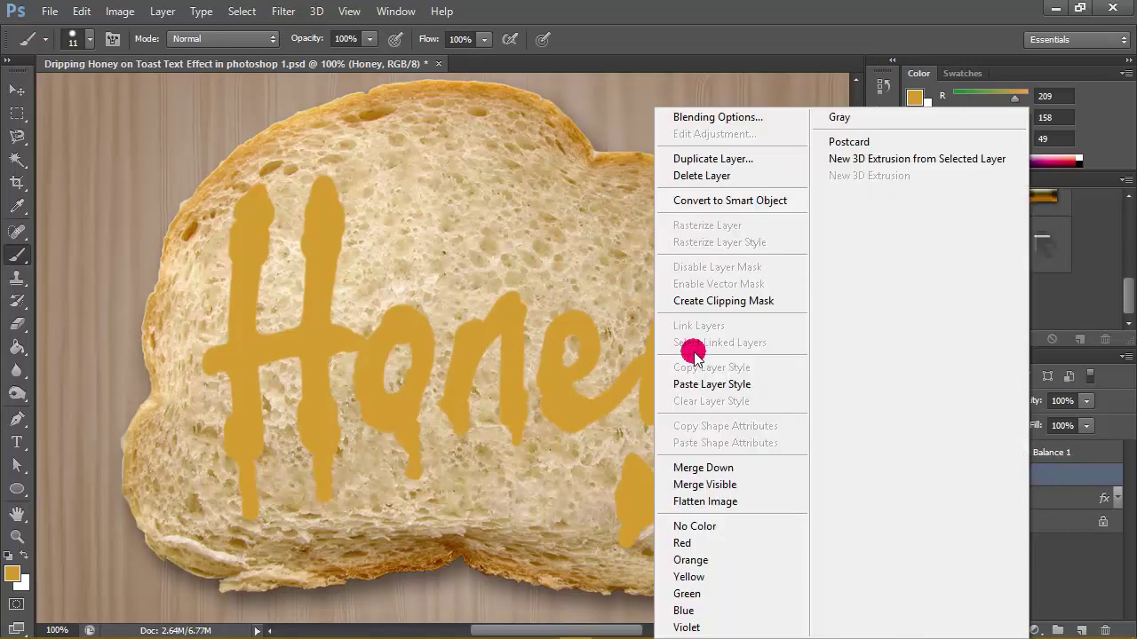
left_click(713, 158)
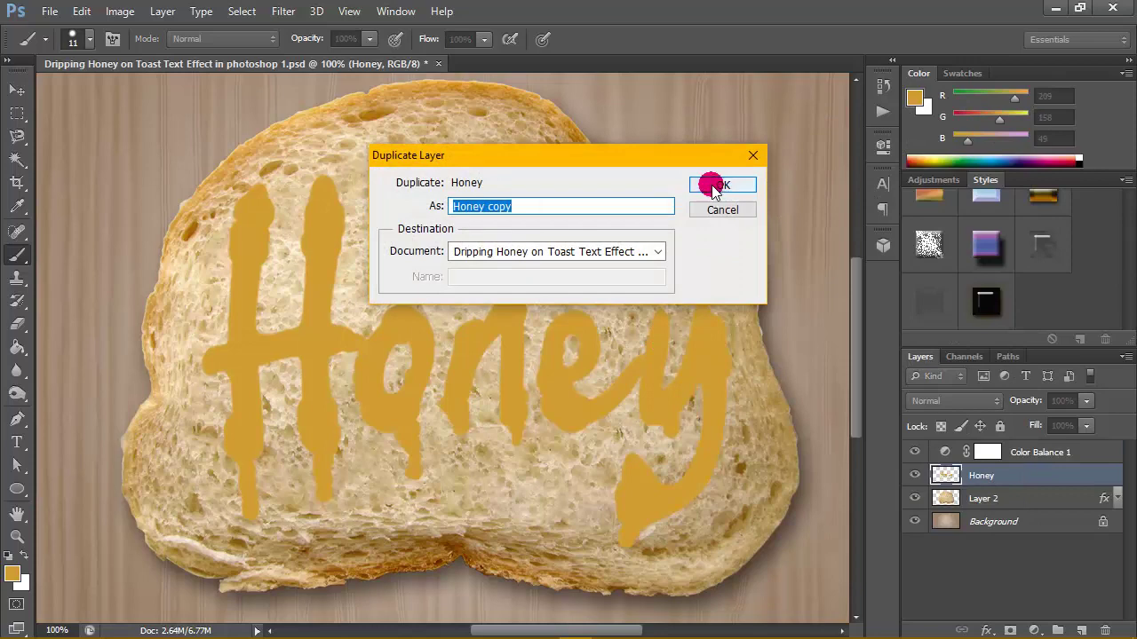
left_click(713, 183)
right_click(1014, 476)
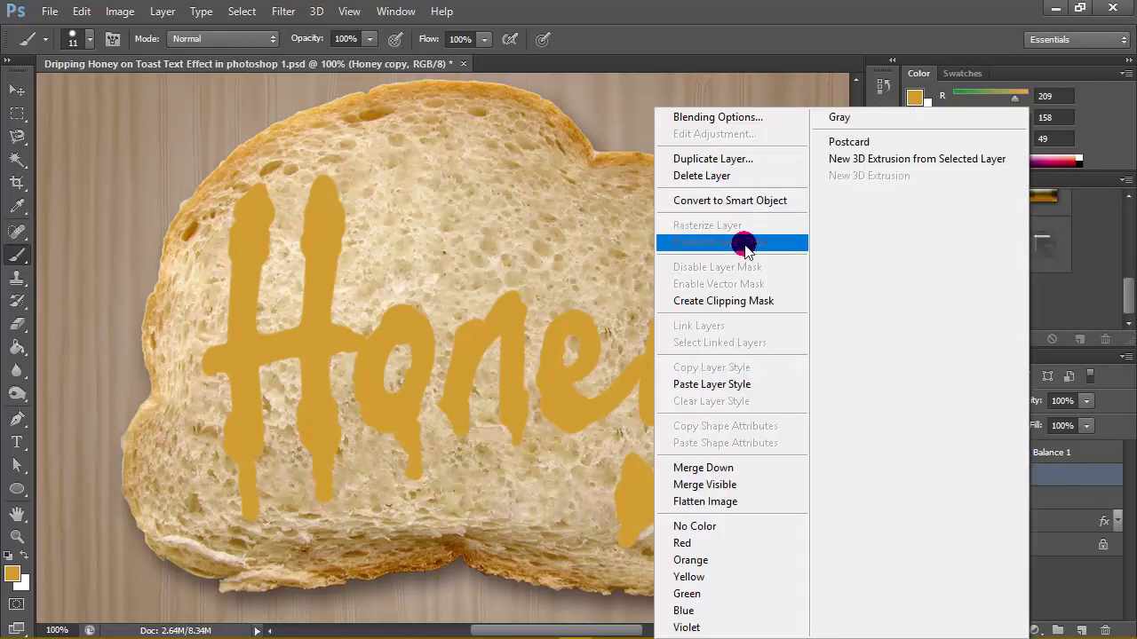
left_click(736, 158)
left_click(746, 183)
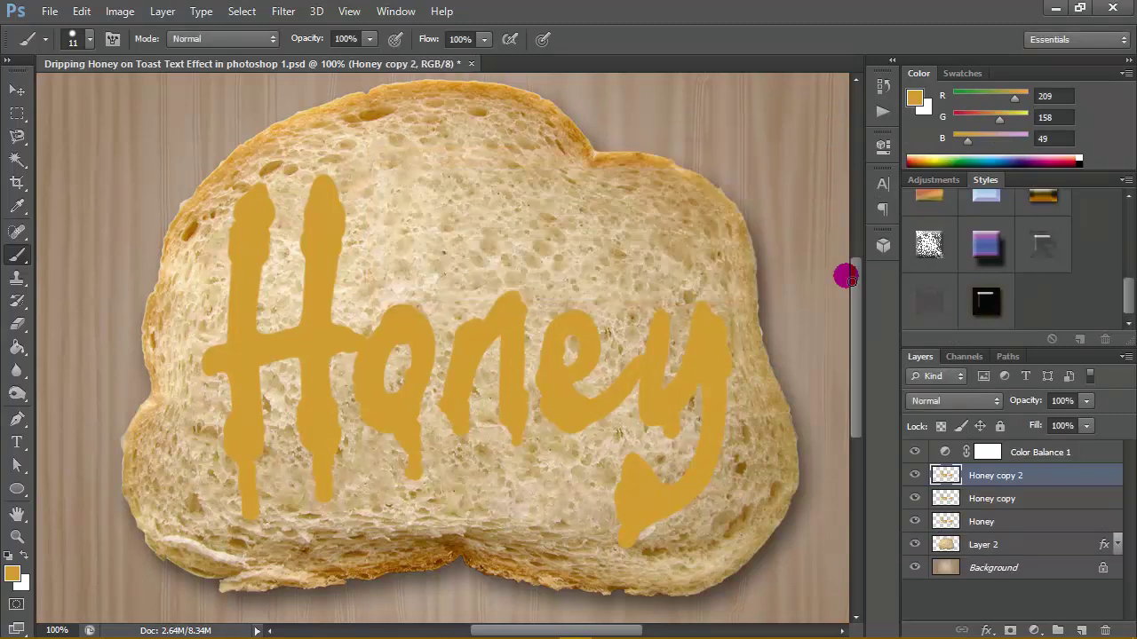
Step: Apply the black highlighted style preset to the Honey layer and the grey corner-highlight preset to Honey copy, collapsing their effects lists
left_click(1044, 524)
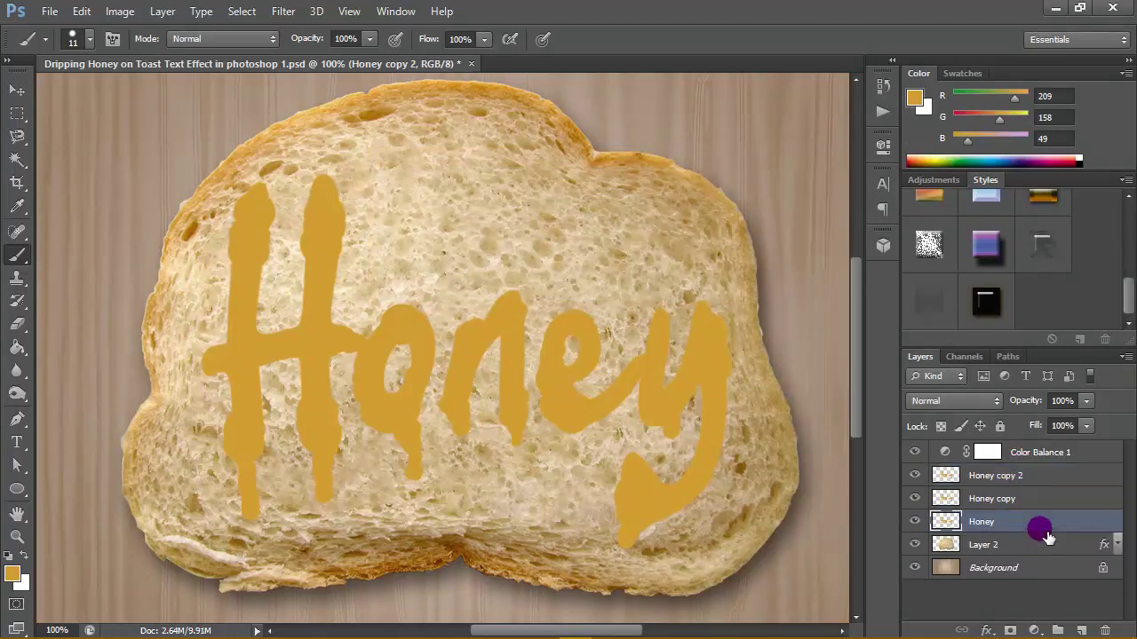
left_click(992, 317)
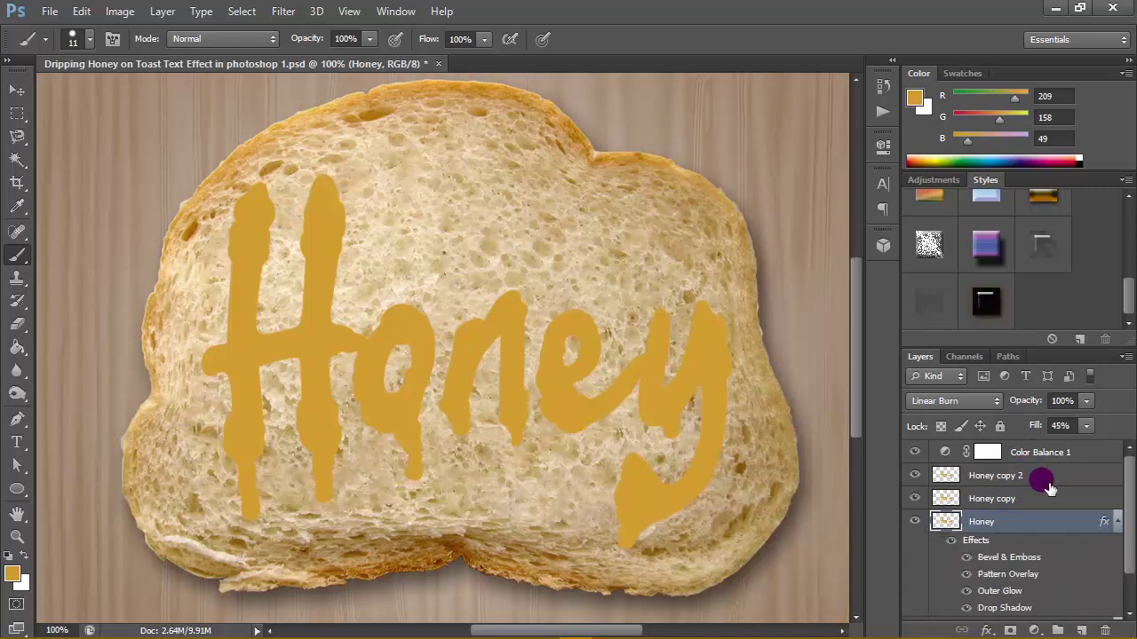
left_click(1046, 499)
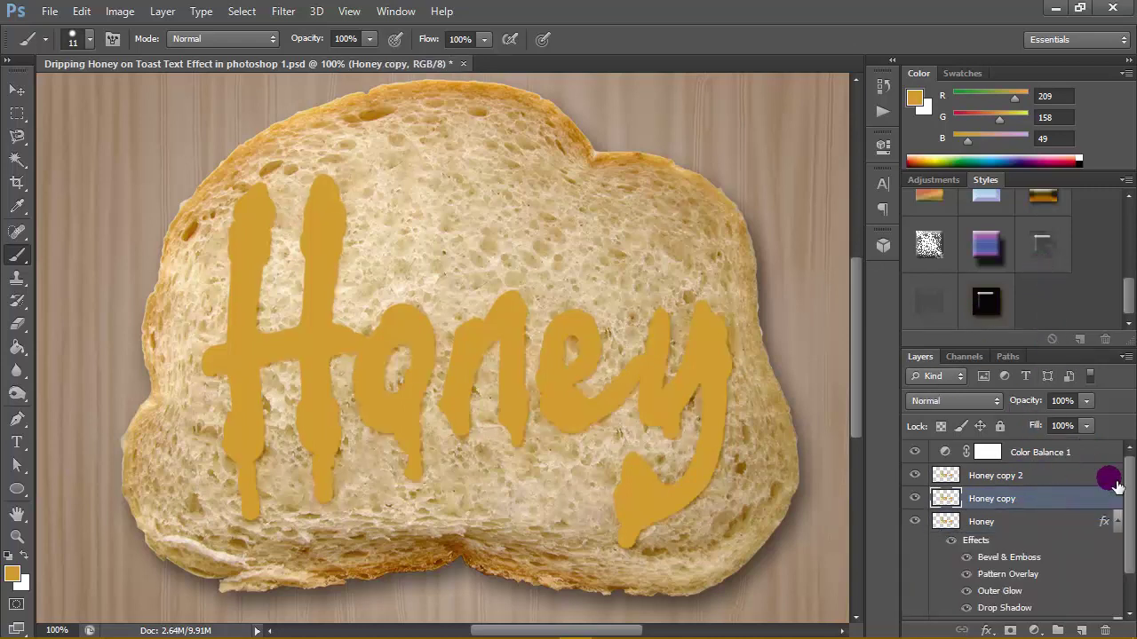
left_click(1117, 521)
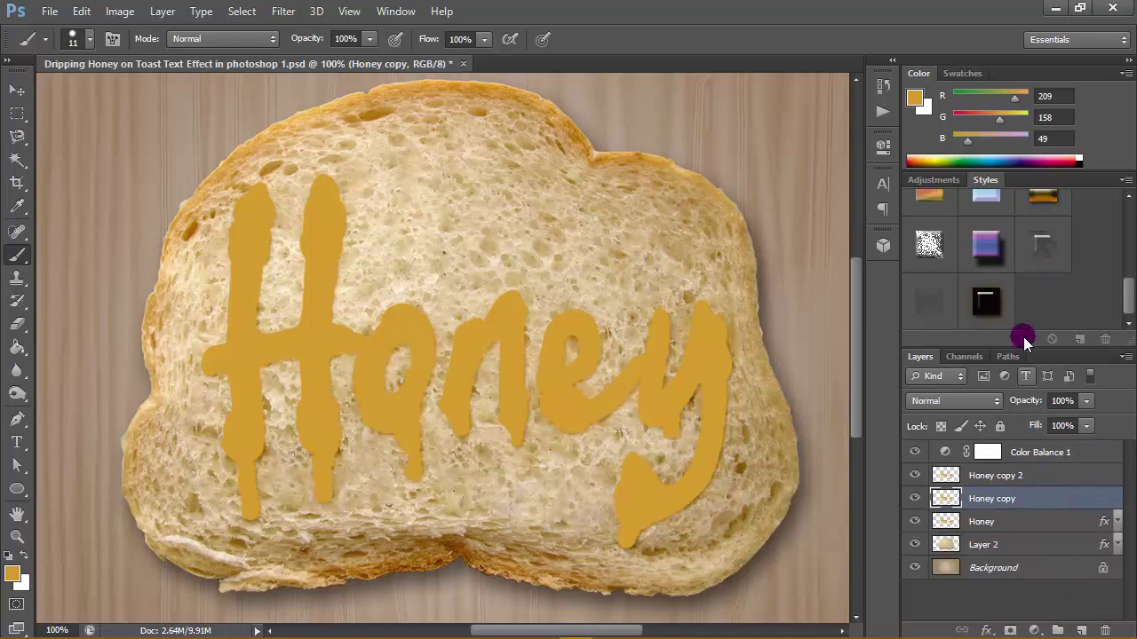
left_click(1044, 251)
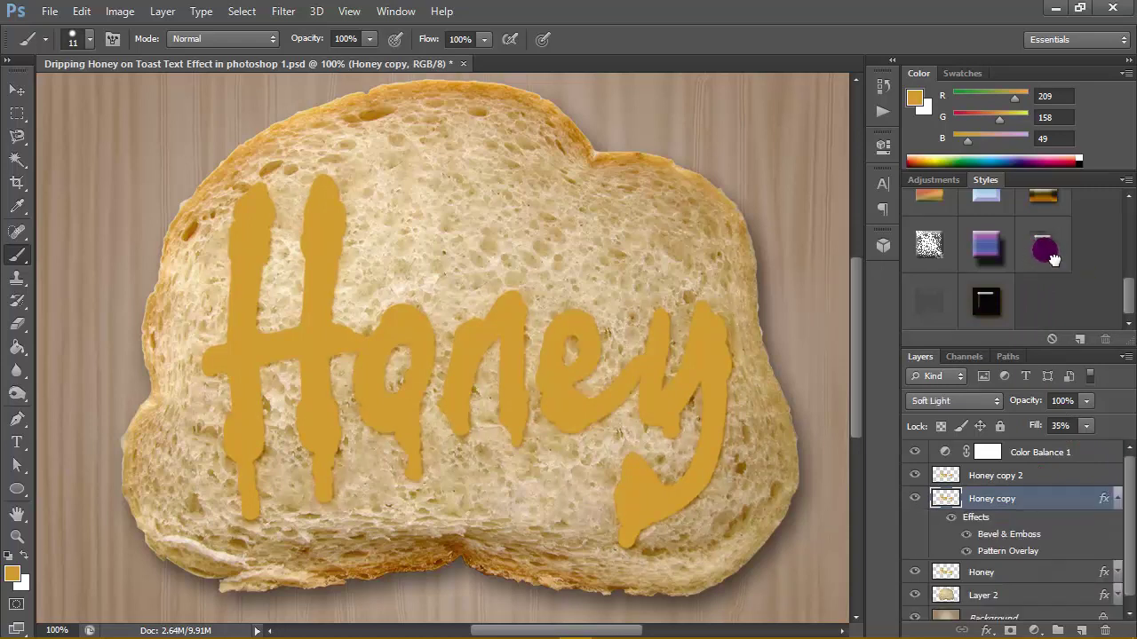
left_click(1118, 499)
Step: Apply the plain dark grey style preset to Honey copy 2, and shift the three Honey layers together slightly left
left_click(1050, 473)
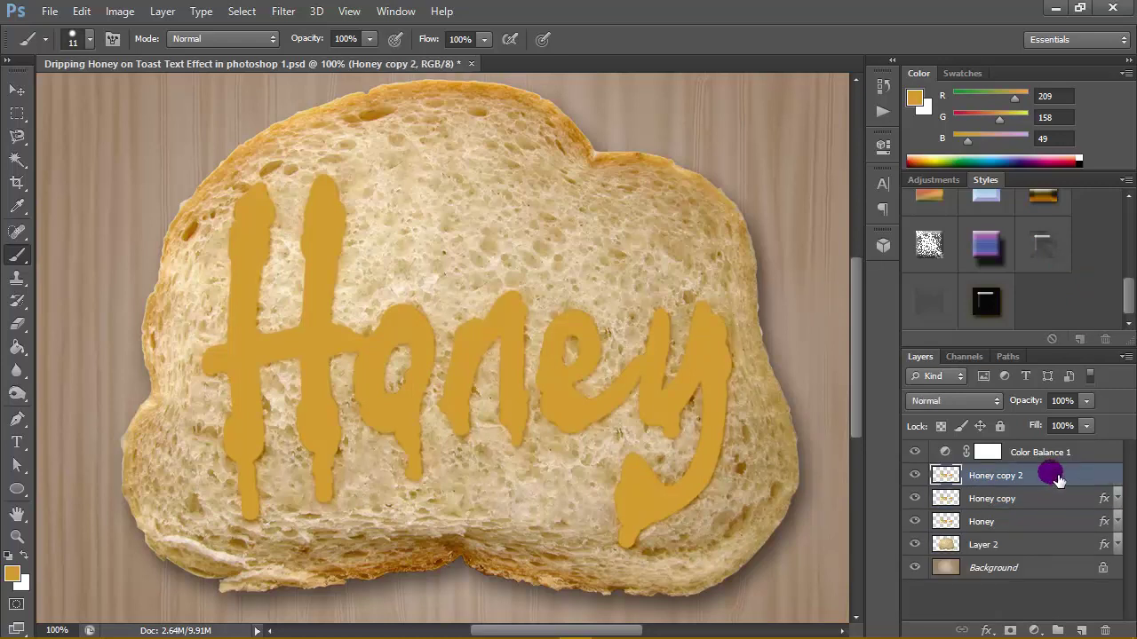
left_click(928, 302)
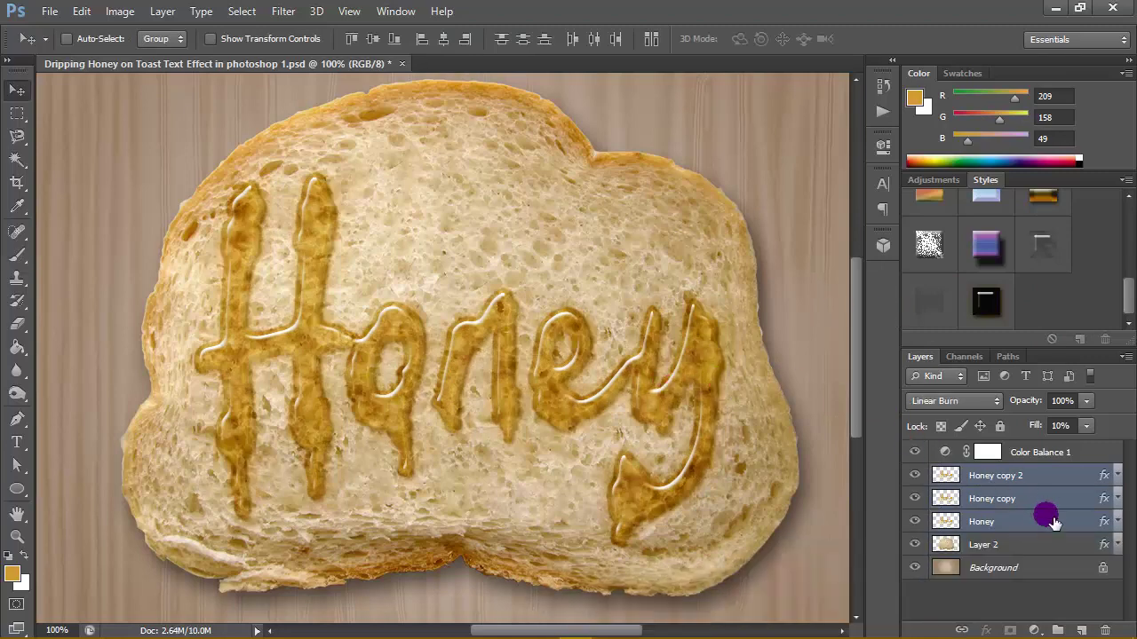
left_click(1049, 477)
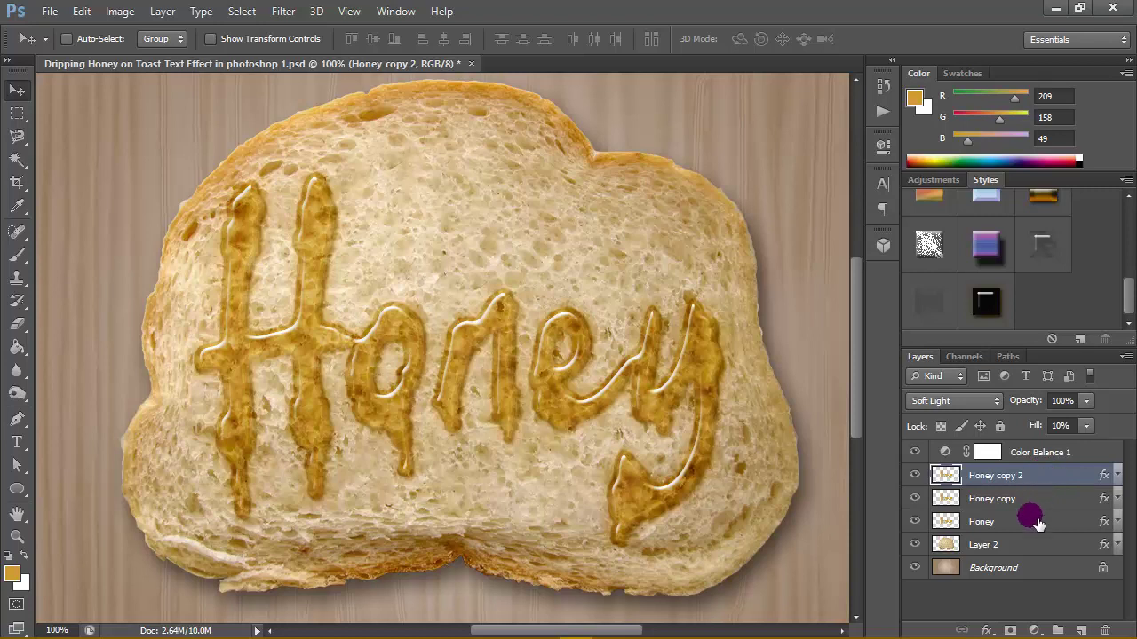
Step: Duplicate the toast layer, Layer 2, as Layer 2 copy and hide the original
left_click(1037, 546)
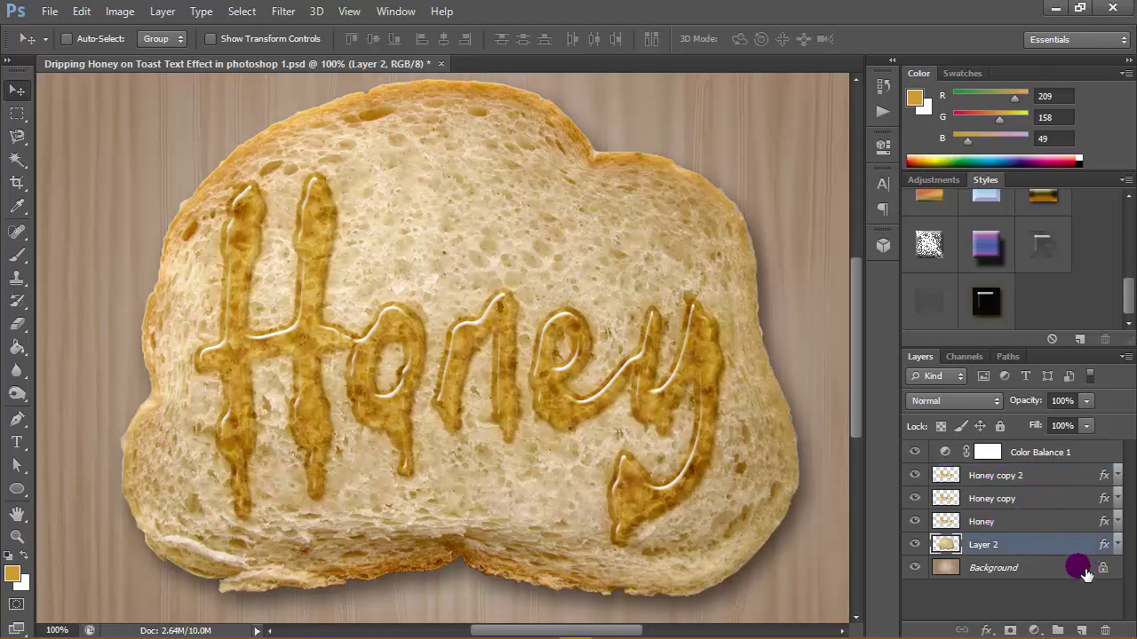
right_click(1075, 546)
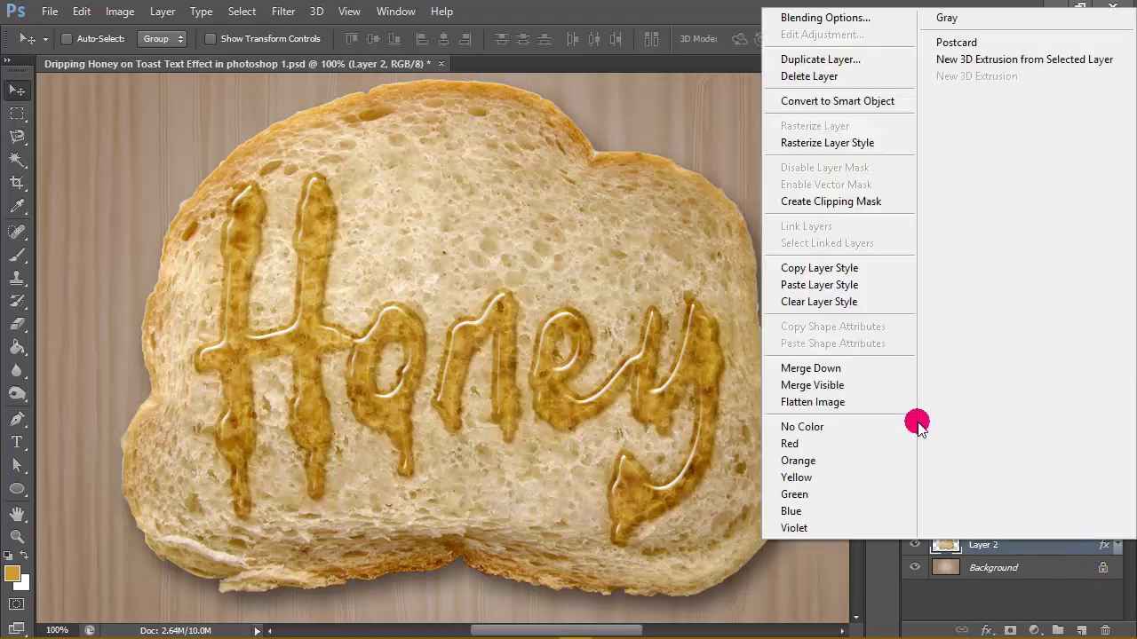
left_click(842, 60)
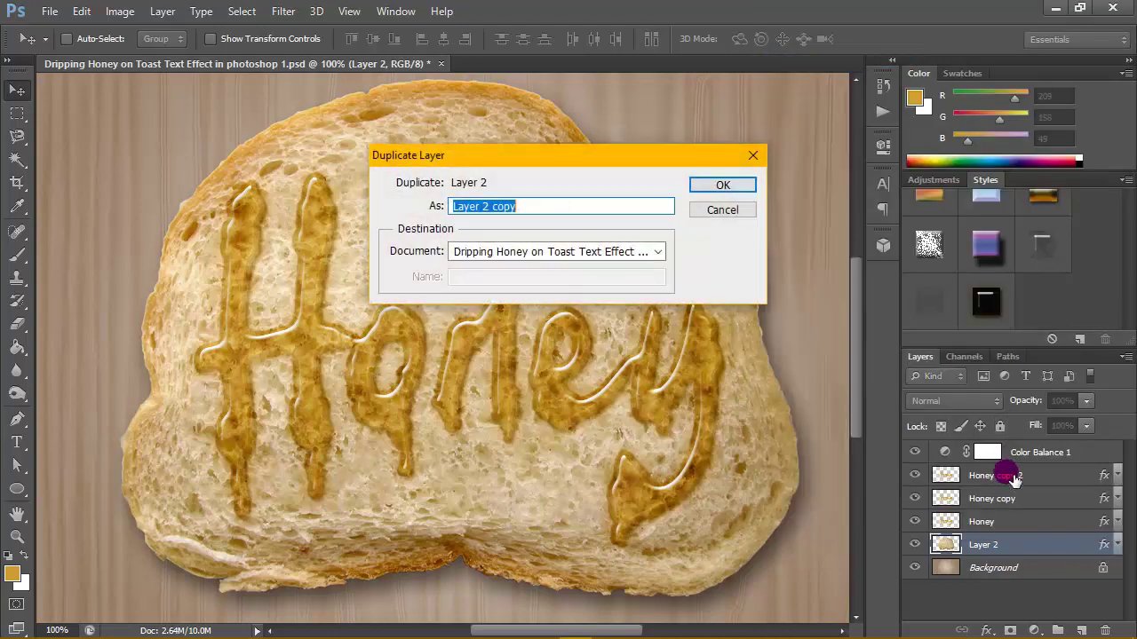
left_click(724, 183)
left_click(915, 567)
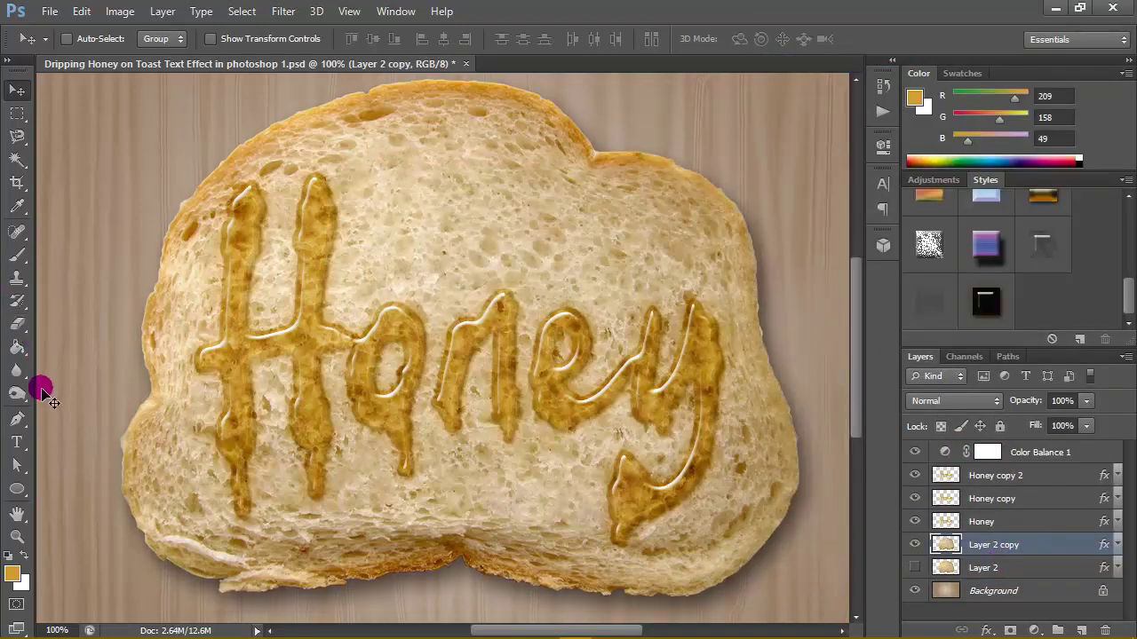
Step: Darken the toast on Layer 2 copy around the Honey letters and towards the crust, using the Burn tool with a 50 px brush
left_click_drag(13, 388, 93, 408)
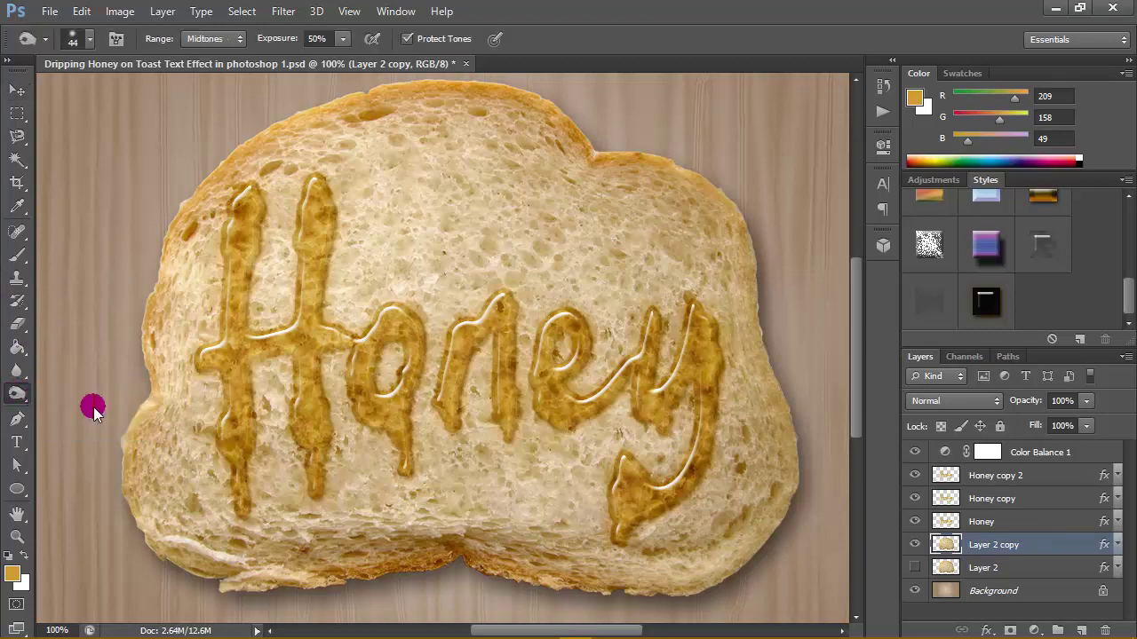
left_click(88, 44)
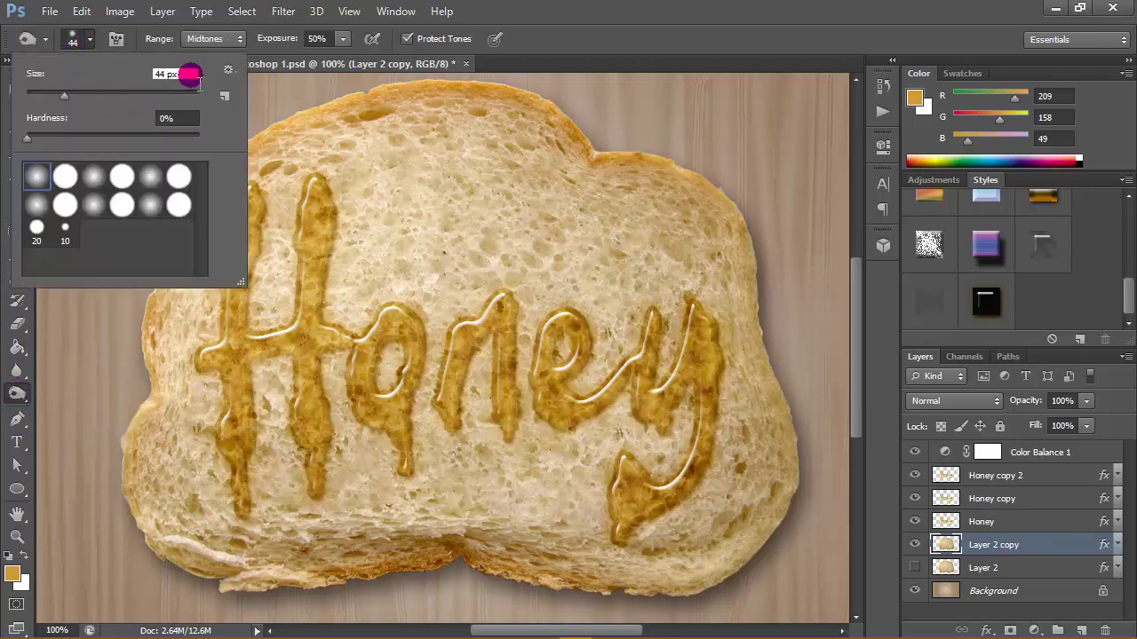
left_click(190, 74)
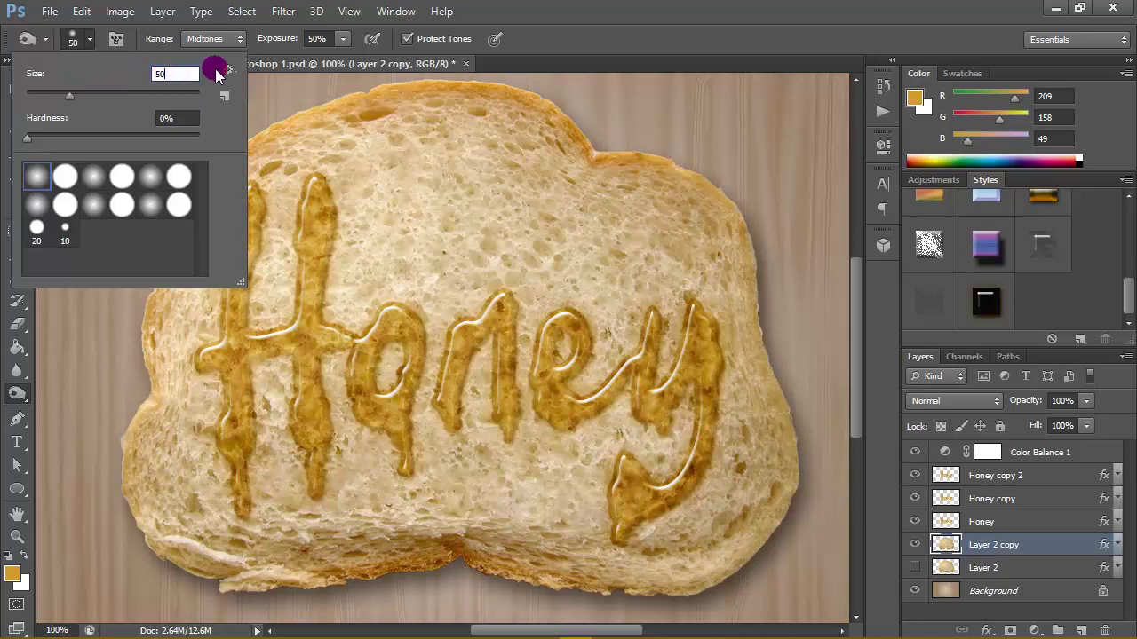
key("Return")
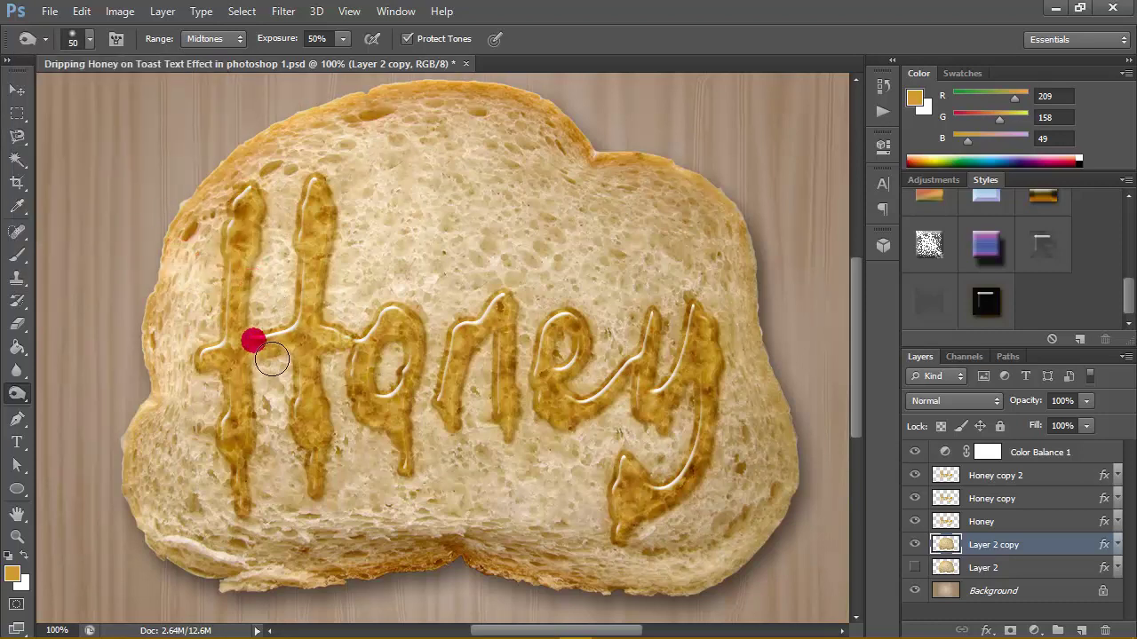
mouse_move(271, 358)
left_mouse_down()
mouse_move(273, 331)
mouse_move(366, 303)
mouse_move(422, 261)
mouse_move(281, 303)
mouse_move(255, 291)
mouse_move(249, 299)
mouse_move(400, 285)
mouse_move(547, 190)
left_mouse_up()
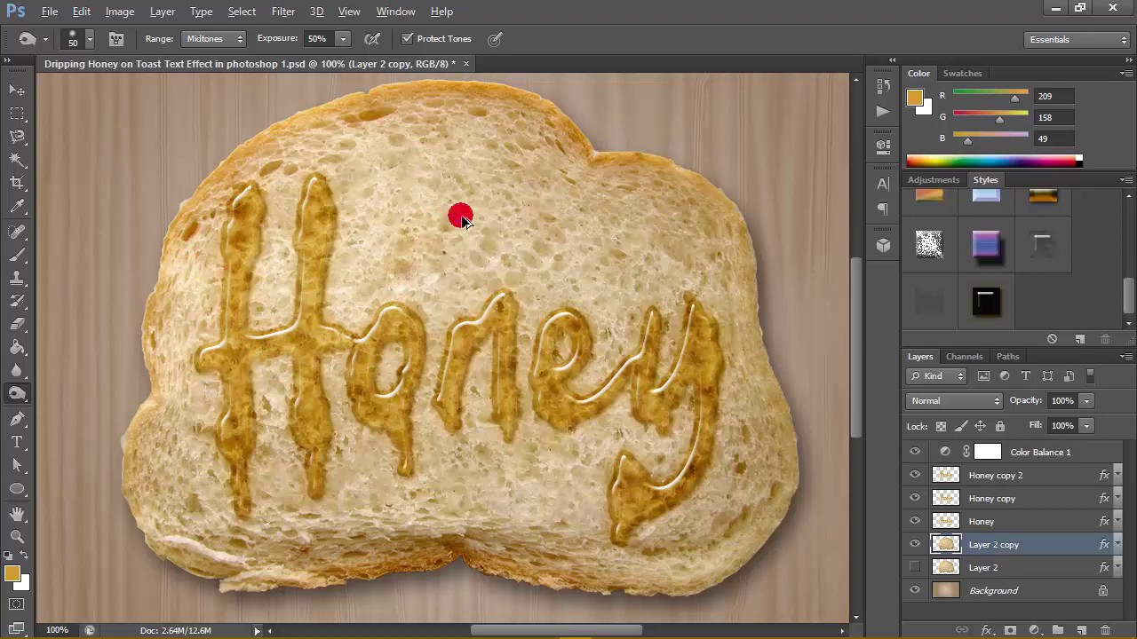
mouse_move(461, 217)
left_mouse_down()
mouse_move(314, 355)
mouse_move(313, 497)
mouse_move(235, 486)
mouse_move(237, 519)
mouse_move(280, 497)
mouse_move(275, 519)
mouse_move(223, 381)
mouse_move(230, 243)
mouse_move(288, 216)
mouse_move(274, 344)
mouse_move(306, 323)
mouse_move(356, 323)
mouse_move(450, 371)
mouse_move(455, 354)
mouse_move(448, 446)
mouse_move(466, 460)
mouse_move(505, 456)
mouse_move(497, 405)
mouse_move(531, 464)
mouse_move(551, 442)
mouse_move(604, 454)
mouse_move(647, 428)
mouse_move(662, 449)
mouse_move(695, 452)
mouse_move(678, 486)
mouse_move(660, 464)
mouse_move(626, 463)
mouse_move(615, 552)
mouse_move(630, 574)
mouse_move(706, 538)
mouse_move(678, 542)
mouse_move(676, 532)
mouse_move(804, 409)
left_mouse_up()
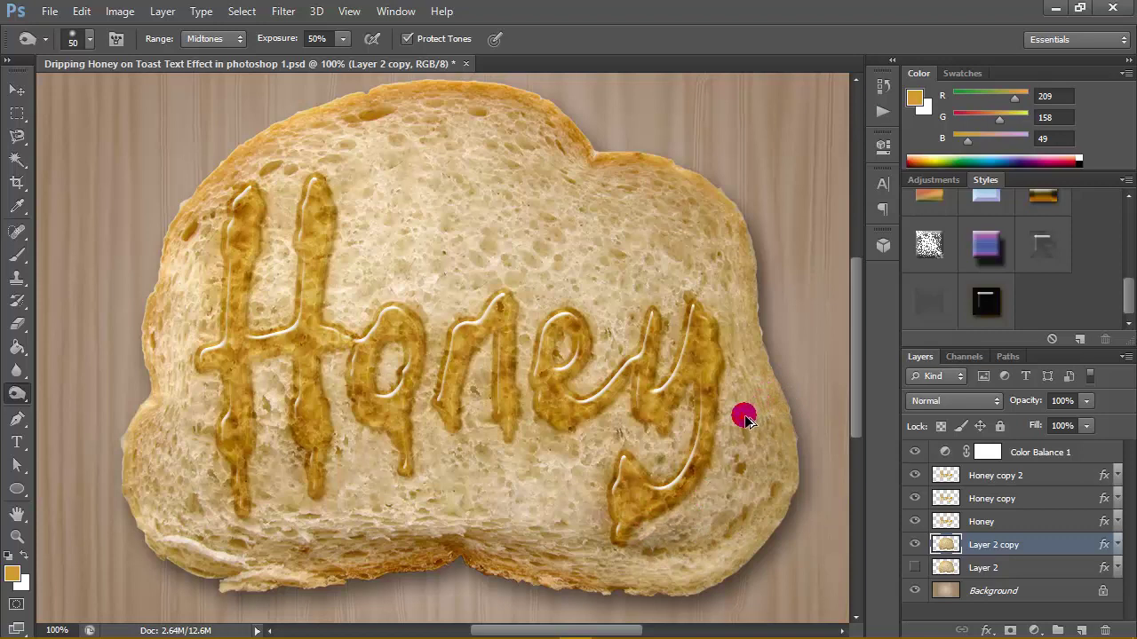
key("ctrl+alt+z")
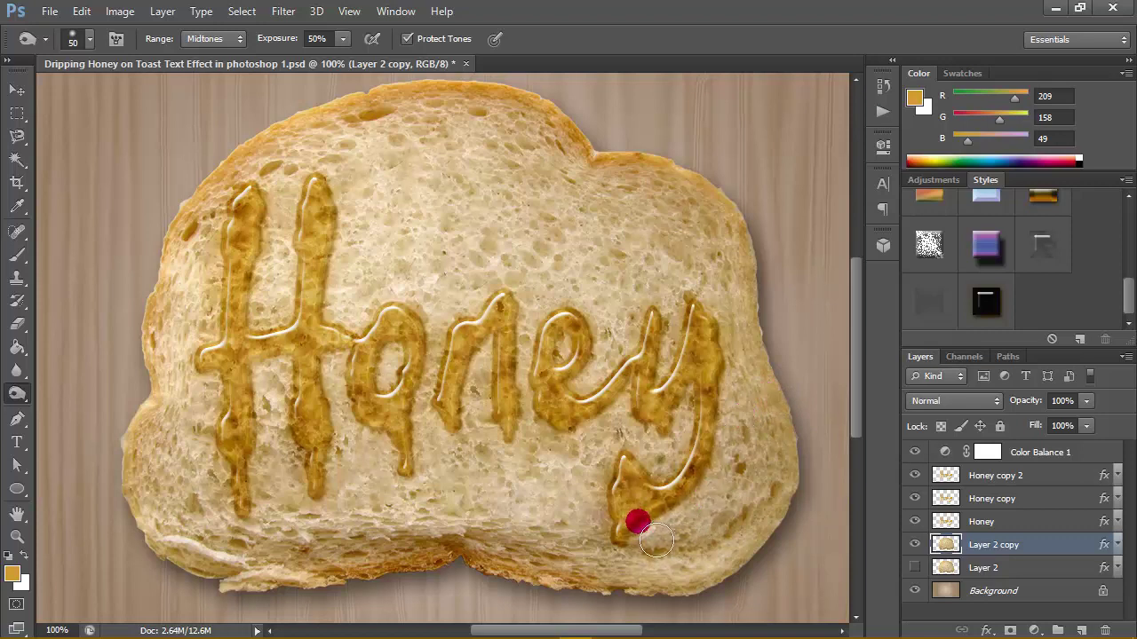
mouse_move(639, 522)
left_mouse_down()
mouse_move(685, 525)
mouse_move(725, 478)
mouse_move(738, 358)
mouse_move(701, 310)
mouse_move(683, 337)
mouse_move(686, 382)
mouse_move(671, 390)
mouse_move(651, 346)
mouse_move(605, 392)
mouse_move(619, 343)
mouse_move(600, 326)
mouse_move(713, 239)
mouse_move(558, 450)
mouse_move(585, 457)
mouse_move(636, 415)
mouse_move(571, 450)
mouse_move(438, 421)
mouse_move(422, 303)
mouse_move(483, 245)
mouse_move(628, 192)
mouse_move(667, 307)
mouse_move(737, 286)
mouse_move(699, 367)
mouse_move(705, 448)
mouse_move(477, 428)
mouse_move(412, 406)
mouse_move(381, 379)
mouse_move(462, 386)
mouse_move(402, 437)
mouse_move(369, 442)
mouse_move(382, 402)
mouse_move(364, 490)
mouse_move(323, 487)
mouse_move(307, 501)
mouse_move(496, 401)
mouse_move(530, 372)
left_mouse_up()
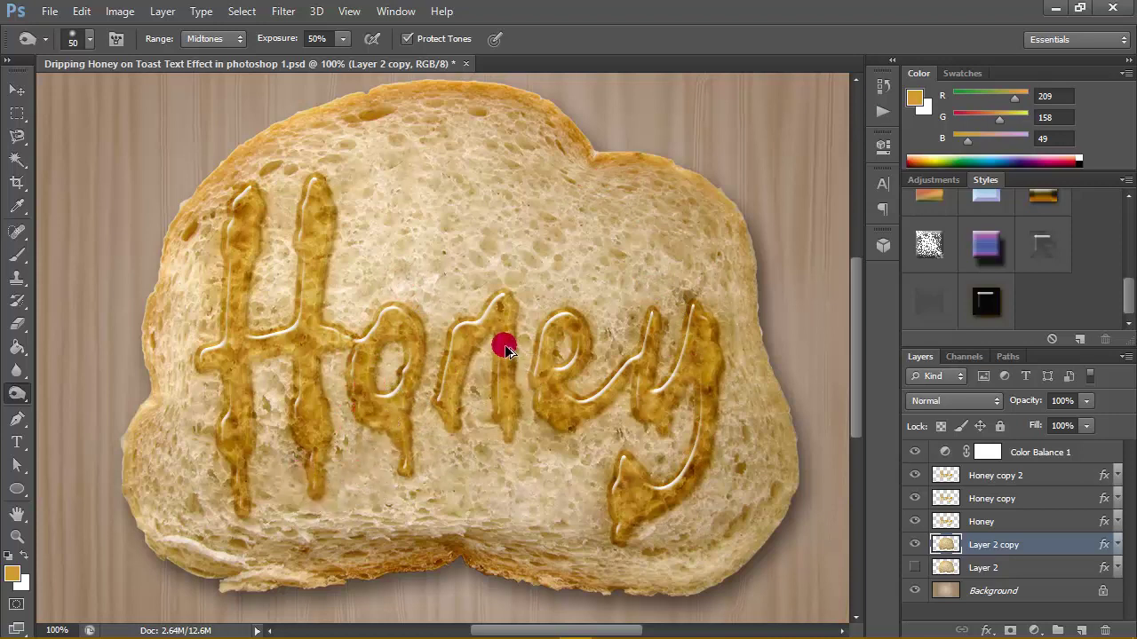
key("ctrl+alt+z")
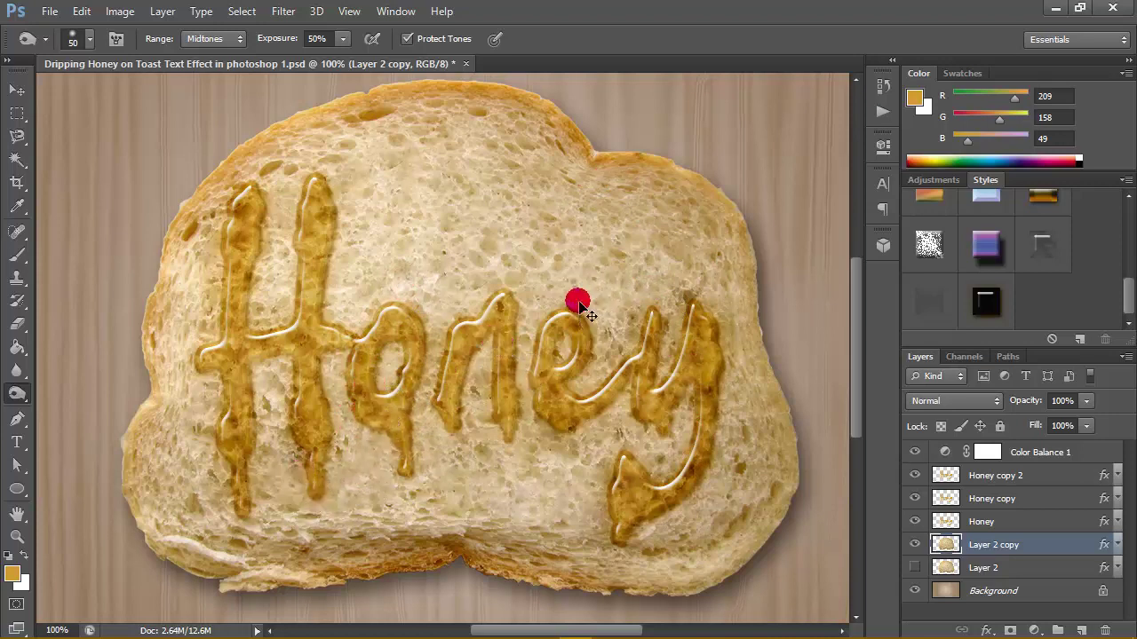
key("ctrl+F9")
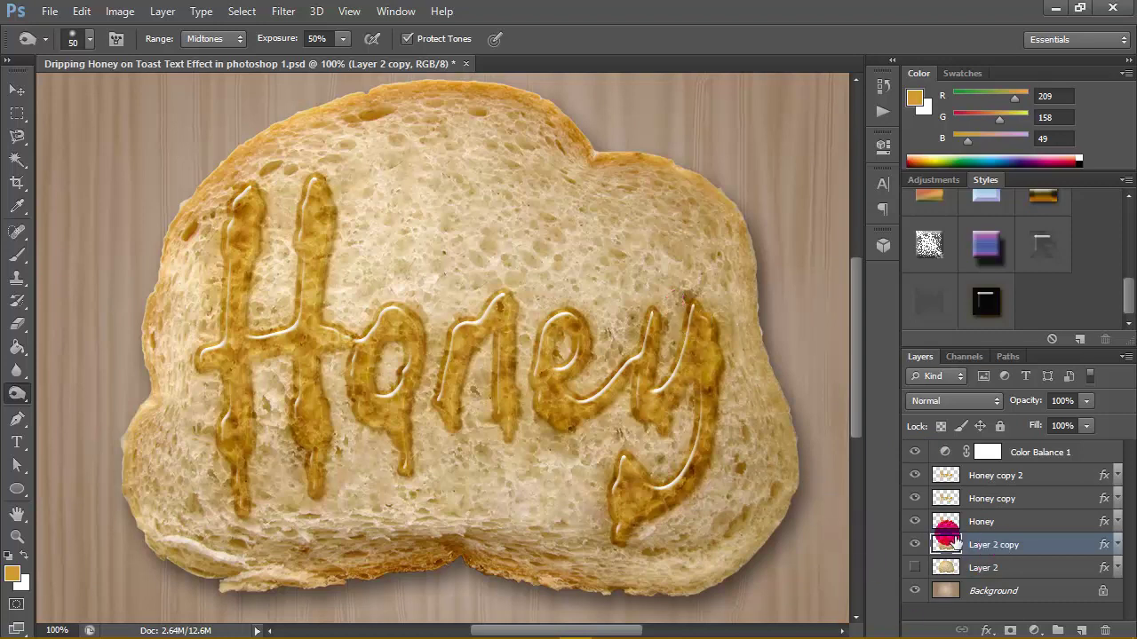
mouse_move(475, 442)
left_mouse_down()
mouse_move(465, 444)
mouse_move(519, 445)
mouse_move(469, 344)
mouse_move(510, 316)
mouse_move(570, 338)
mouse_move(549, 372)
mouse_move(622, 438)
mouse_move(698, 402)
mouse_move(684, 394)
mouse_move(620, 419)
mouse_move(293, 389)
mouse_move(303, 401)
left_mouse_up()
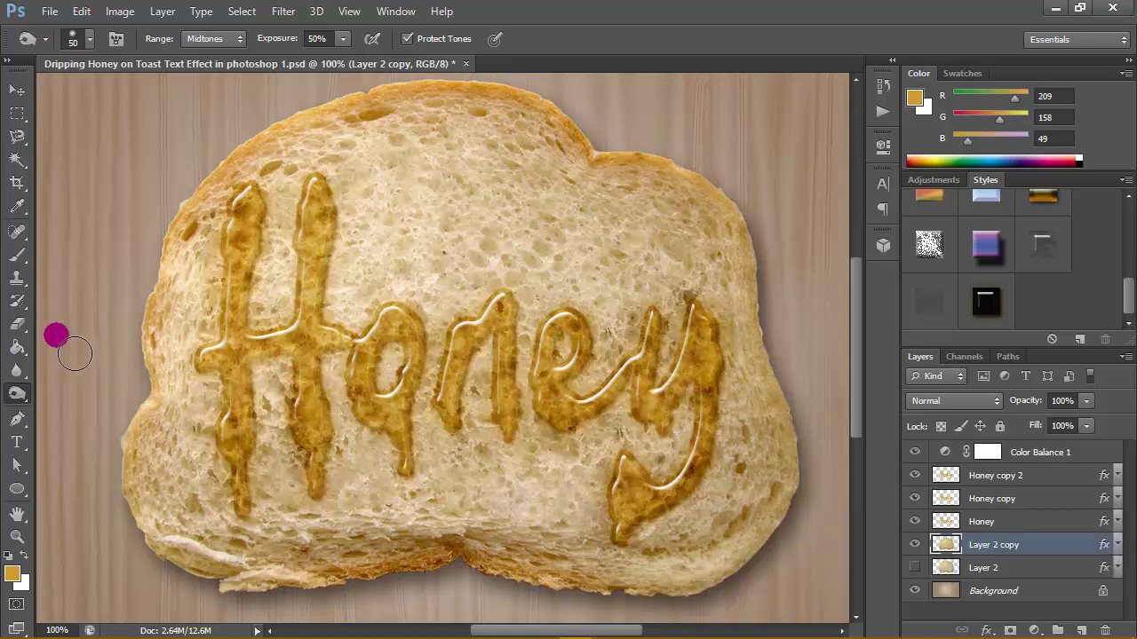
left_click(19, 537)
left_click(517, 36)
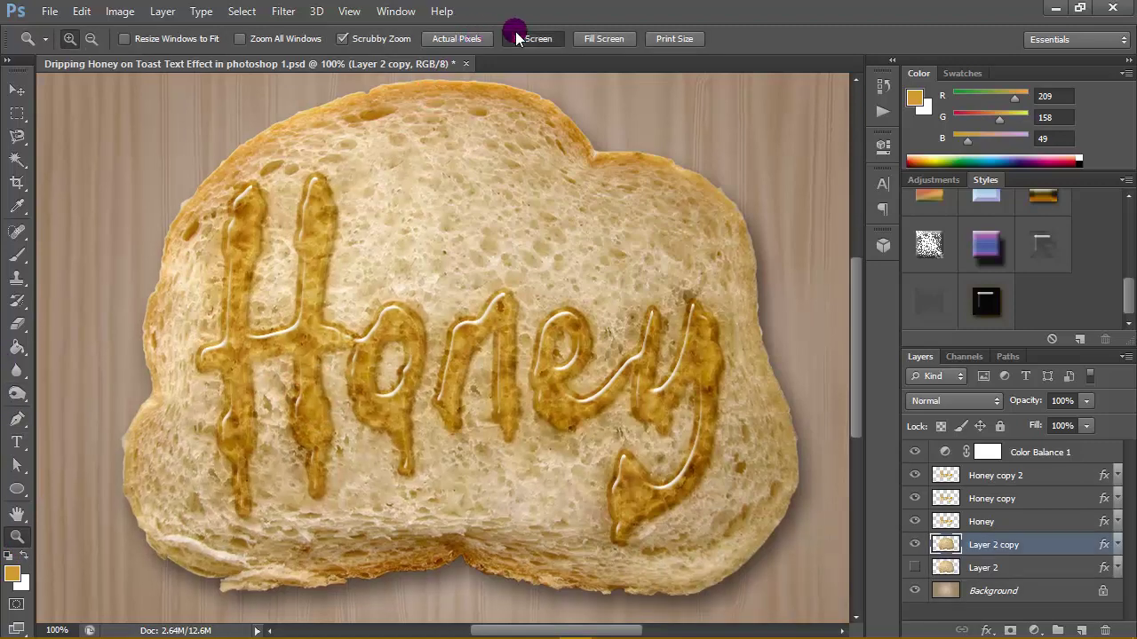
left_click(458, 39)
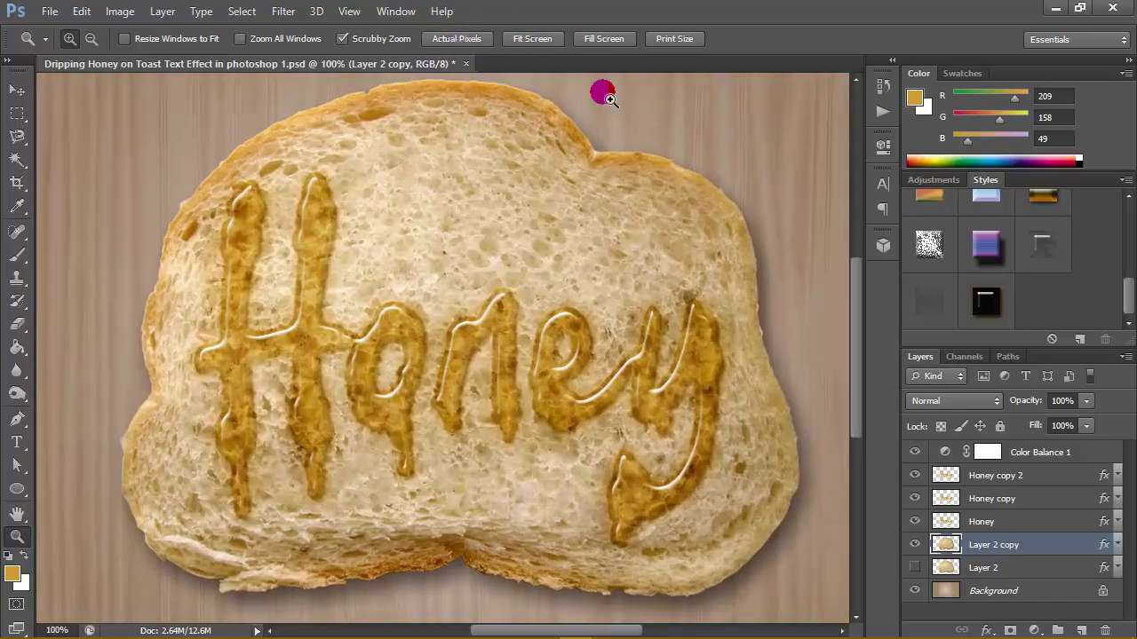